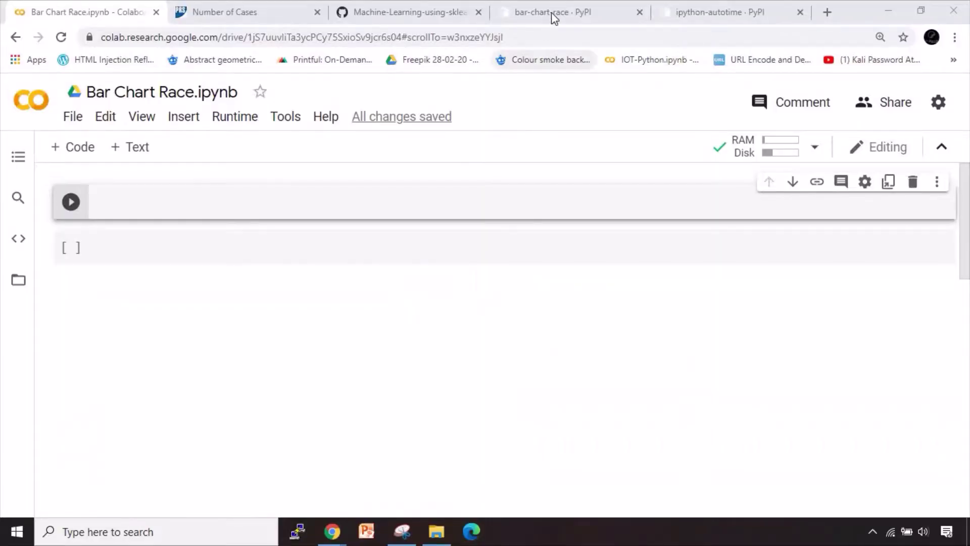
Review the bar-chart-race PyPI page's release history and project description
{"action": "left_click", "coordinate": [551, 13]}
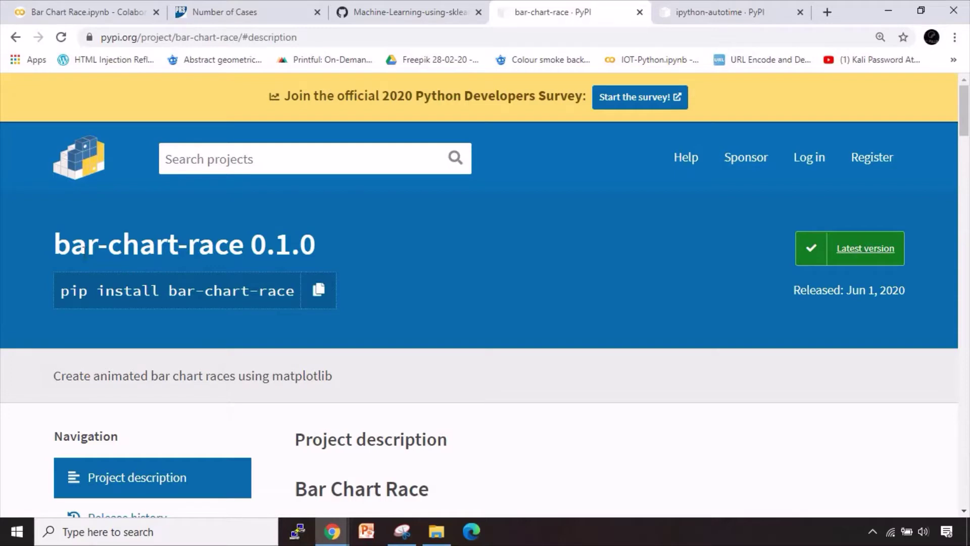
{"action": "scroll", "coordinate": [190, 371], "scroll_direction": "down", "scroll_amount": 1}
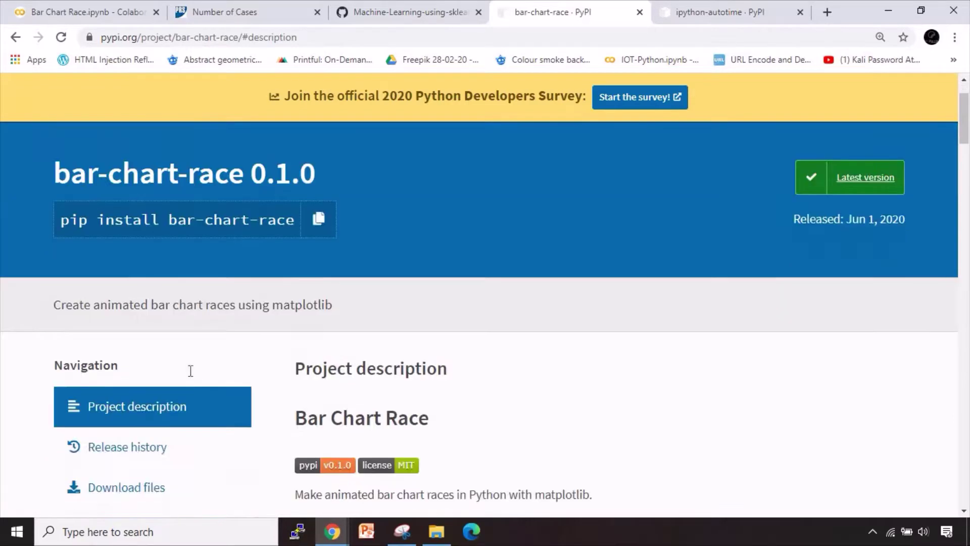
{"action": "scroll", "coordinate": [167, 372], "scroll_direction": "down", "scroll_amount": 1}
{"action": "left_click", "coordinate": [148, 374]}
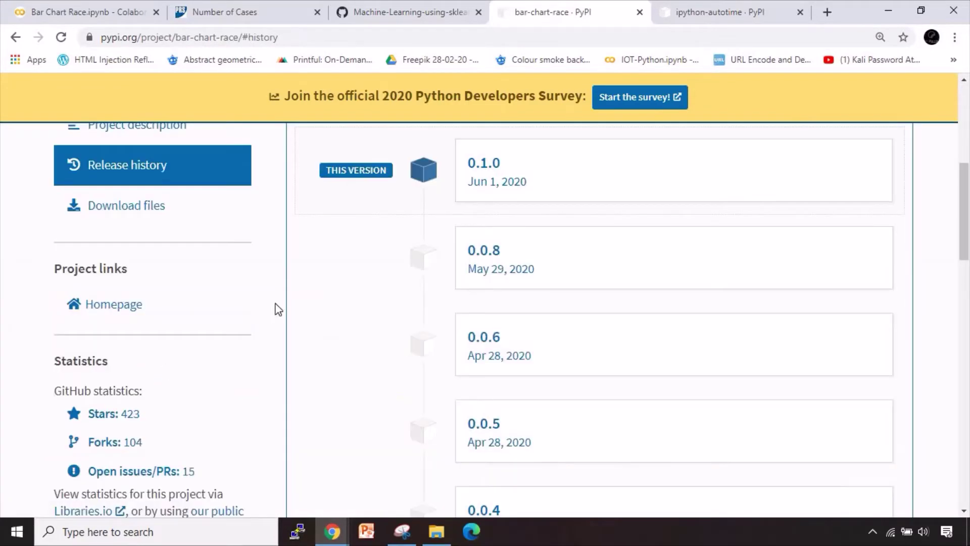
{"action": "scroll", "coordinate": [485, 318], "scroll_direction": "down", "scroll_amount": 6}
{"action": "scroll", "coordinate": [486, 315], "scroll_direction": "down", "scroll_amount": 1}
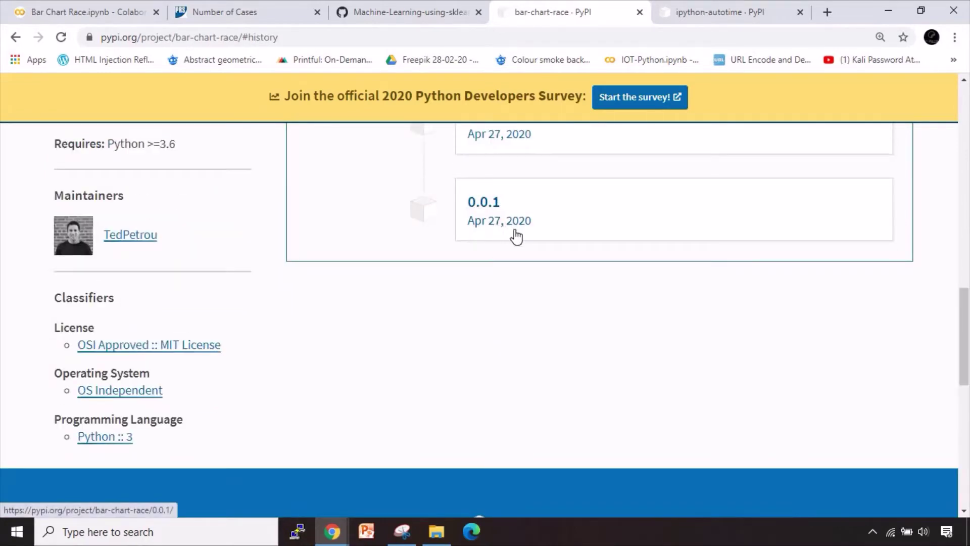
{"action": "scroll", "coordinate": [520, 275], "scroll_direction": "up", "scroll_amount": 5}
{"action": "scroll", "coordinate": [522, 274], "scroll_direction": "up", "scroll_amount": 2}
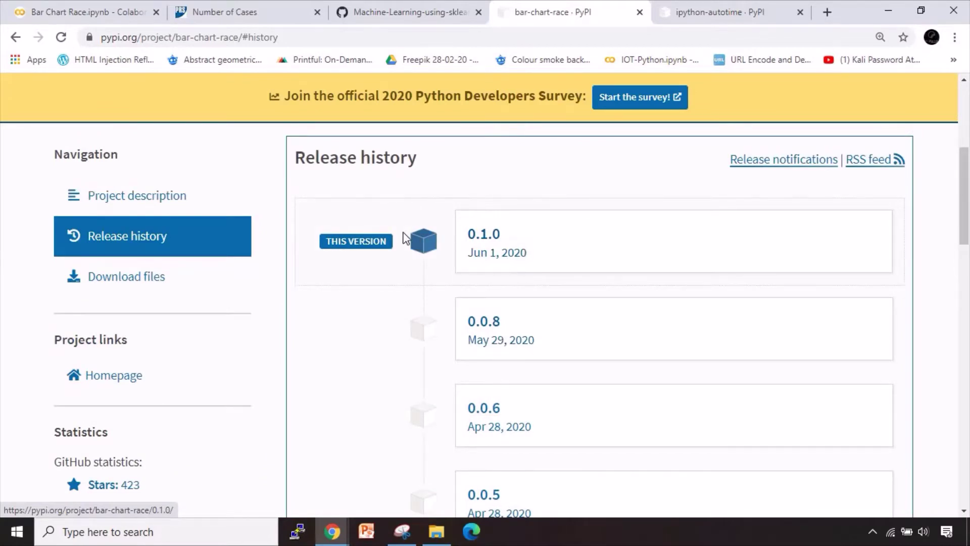
{"action": "scroll", "coordinate": [238, 395], "scroll_direction": "up", "scroll_amount": 2}
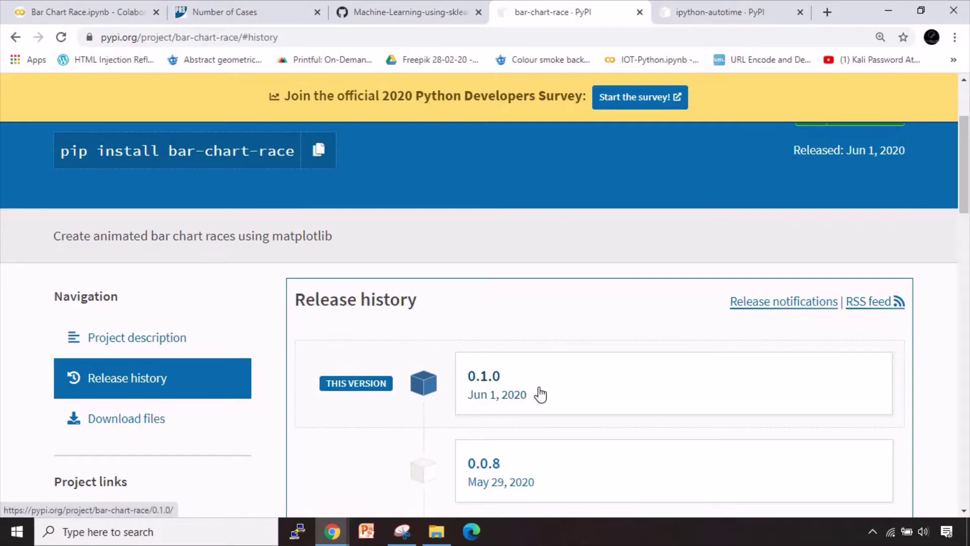
{"action": "left_click", "coordinate": [163, 338]}
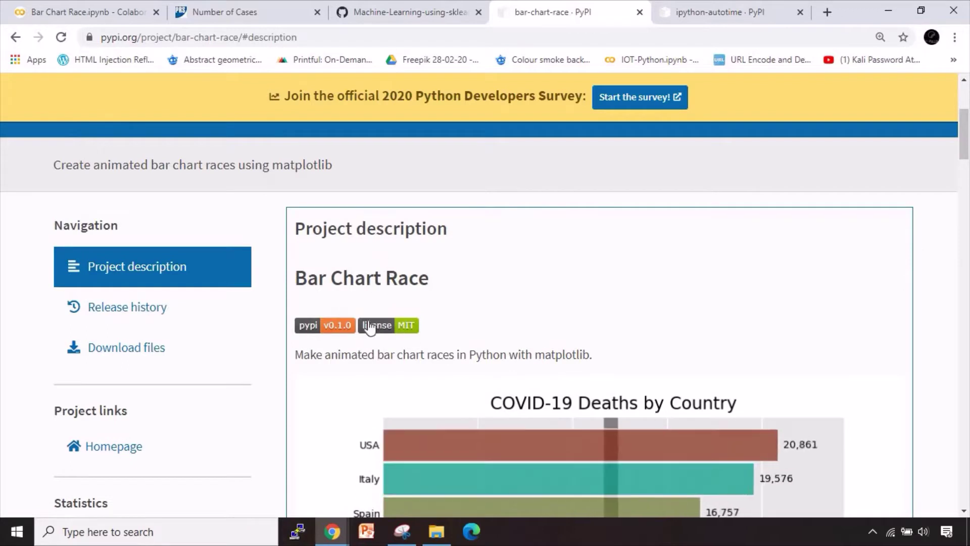
Highlight the animated bar chart race description, then follow the official documentation link
{"action": "left_click_drag", "start_coordinate": [296, 354], "coordinate": [507, 356]}
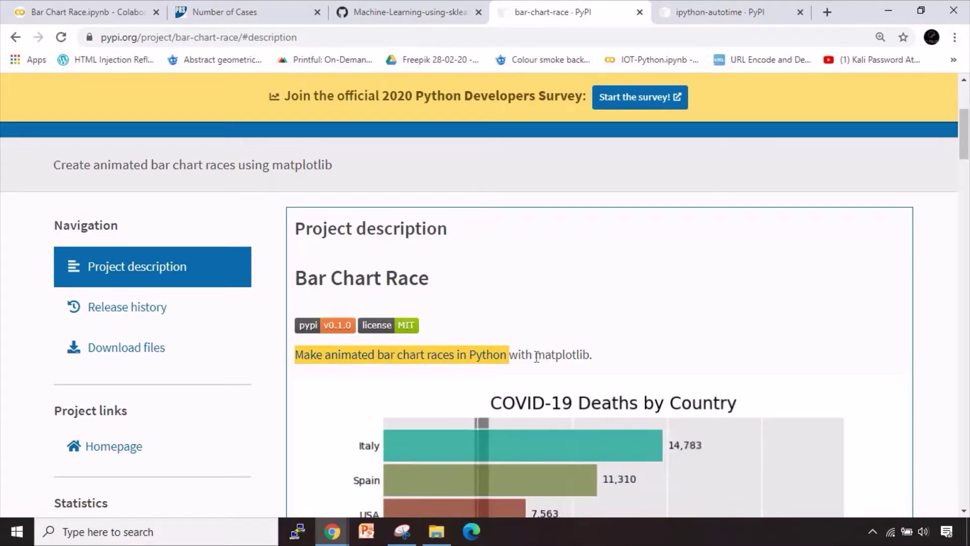
{"action": "left_click_drag", "start_coordinate": [537, 356], "coordinate": [594, 355]}
{"action": "left_click", "coordinate": [558, 356]}
{"action": "scroll", "coordinate": [558, 357], "scroll_direction": "up", "scroll_amount": 1}
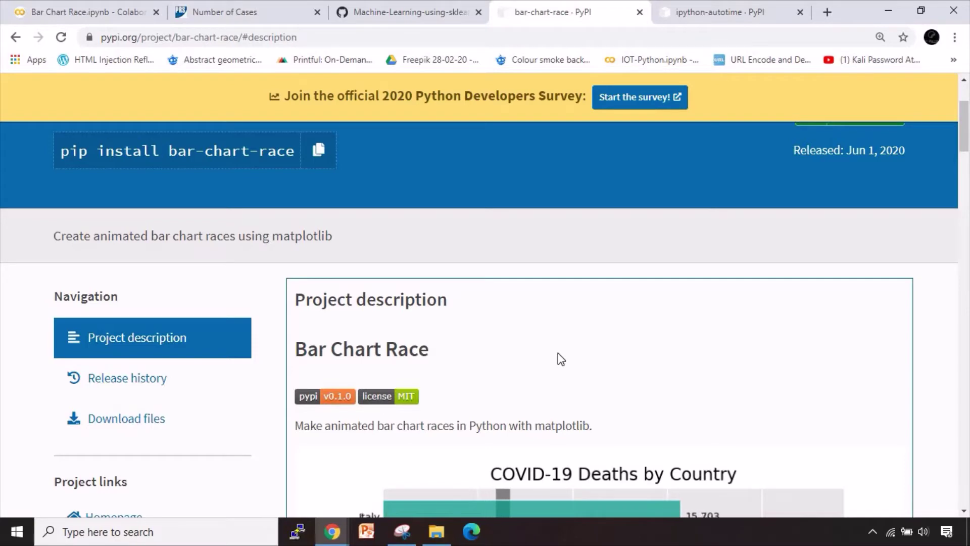
{"action": "scroll", "coordinate": [758, 327], "scroll_direction": "down", "scroll_amount": 1}
{"action": "scroll", "coordinate": [873, 327], "scroll_direction": "down", "scroll_amount": 4}
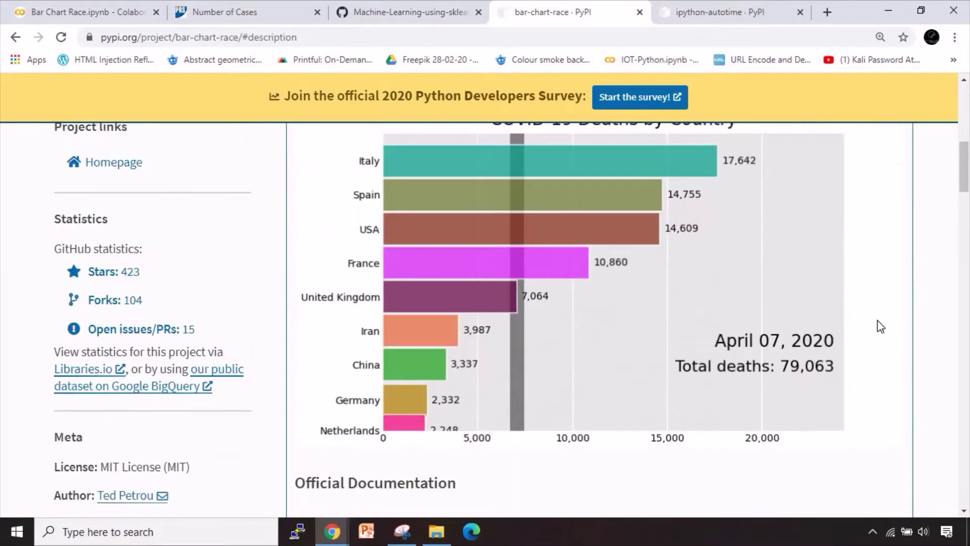
{"action": "scroll", "coordinate": [879, 326], "scroll_direction": "down", "scroll_amount": 4}
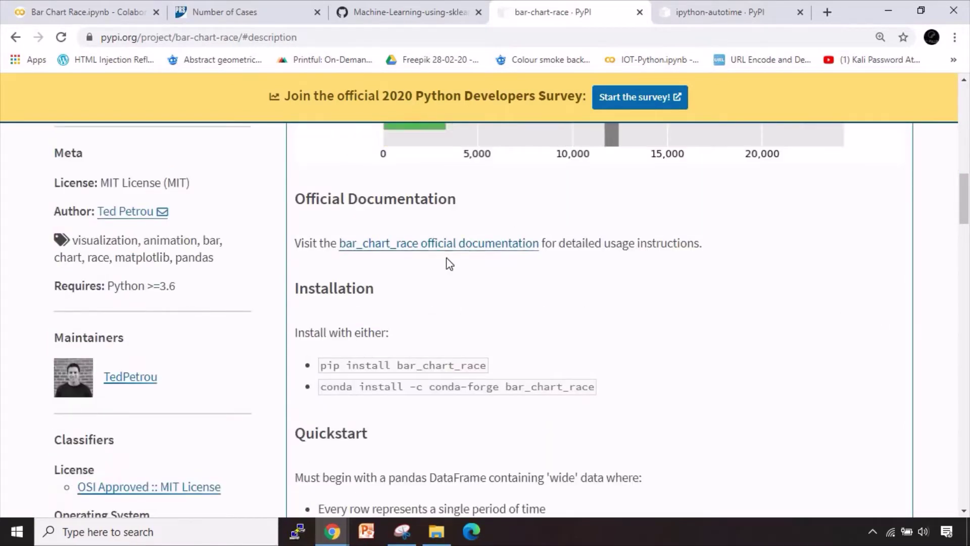
{"action": "left_click", "coordinate": [422, 244]}
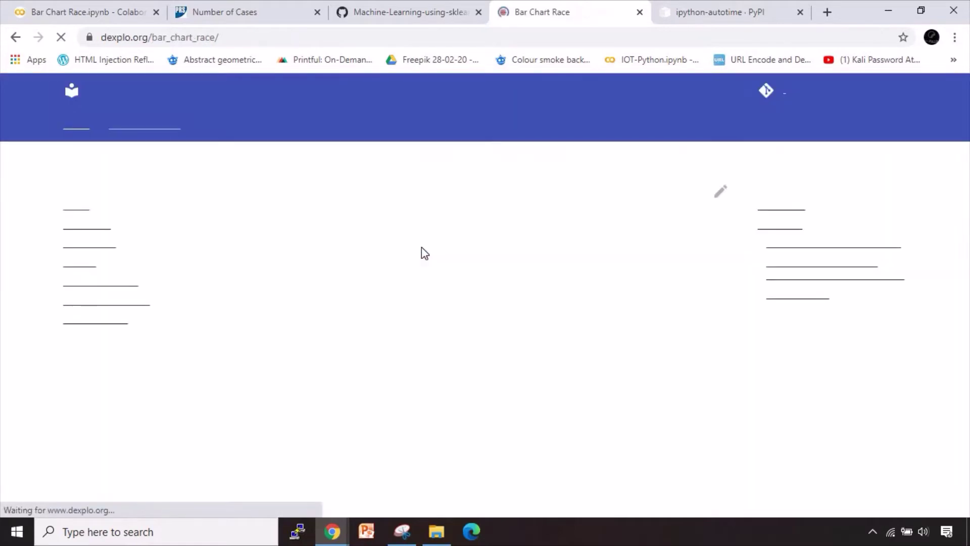
{"action": "scroll", "coordinate": [279, 230], "scroll_direction": "down", "scroll_amount": 5}
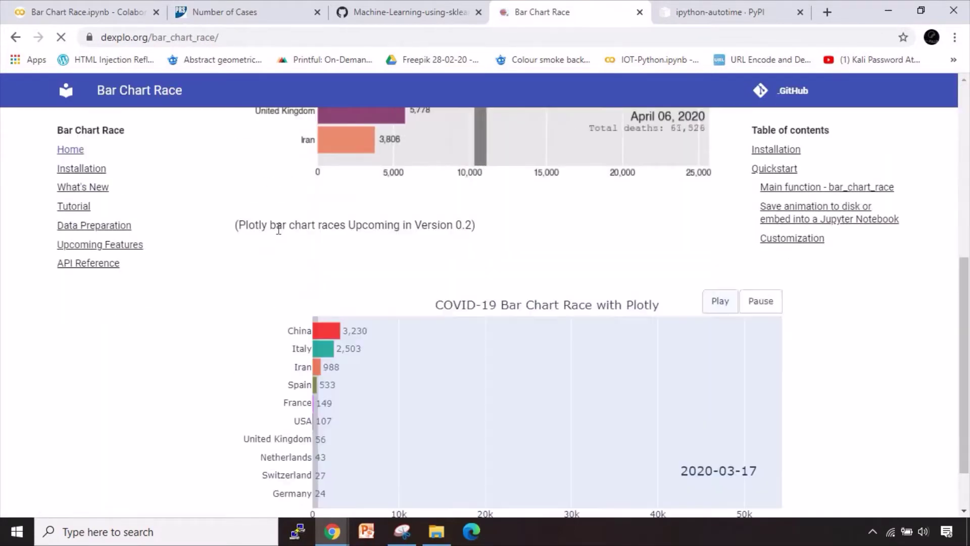
{"action": "scroll", "coordinate": [278, 229], "scroll_direction": "down", "scroll_amount": 4}
{"action": "scroll", "coordinate": [279, 231], "scroll_direction": "down", "scroll_amount": 1}
{"action": "scroll", "coordinate": [280, 233], "scroll_direction": "down", "scroll_amount": 2}
{"action": "scroll", "coordinate": [287, 237], "scroll_direction": "down", "scroll_amount": 1}
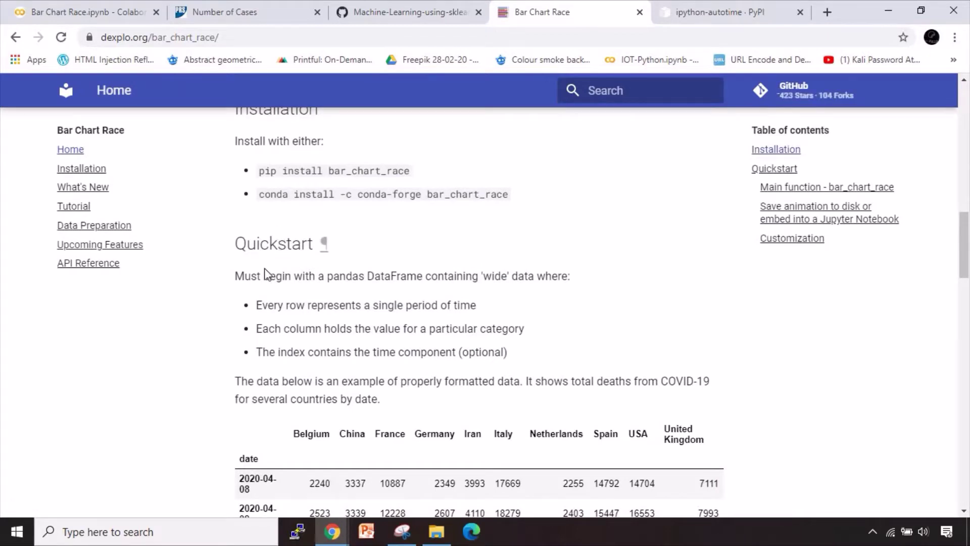
Highlight the Quickstart DataFrame requirements: time-period rows, category columns, time index
{"action": "mouse_move", "coordinate": [235, 276]}
{"action": "left_mouse_down"}
{"action": "mouse_move", "coordinate": [400, 289]}
{"action": "mouse_move", "coordinate": [432, 280]}
{"action": "mouse_move", "coordinate": [572, 285]}
{"action": "left_mouse_up"}
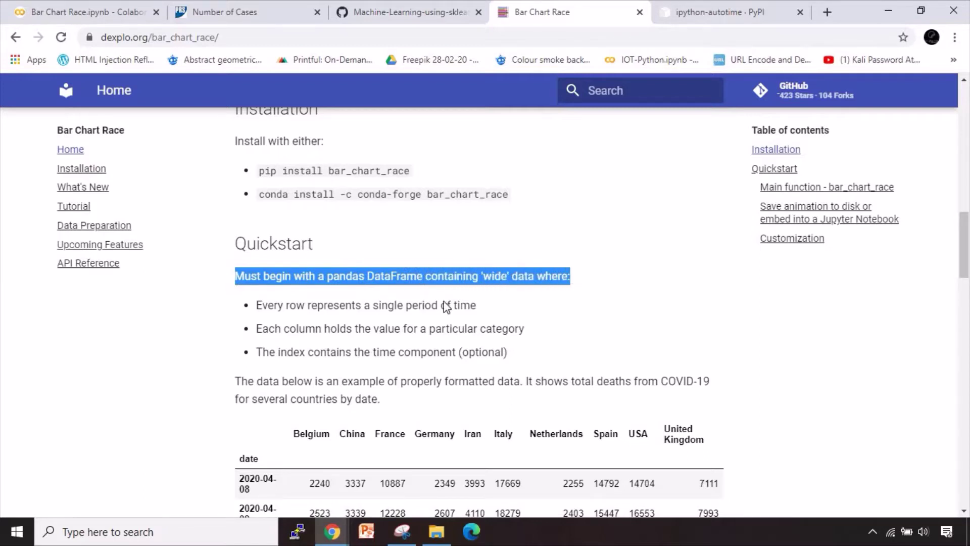
{"action": "mouse_move", "coordinate": [258, 308]}
{"action": "left_mouse_down"}
{"action": "mouse_move", "coordinate": [465, 329]}
{"action": "mouse_move", "coordinate": [520, 361]}
{"action": "left_mouse_up"}
{"action": "left_click", "coordinate": [282, 303]}
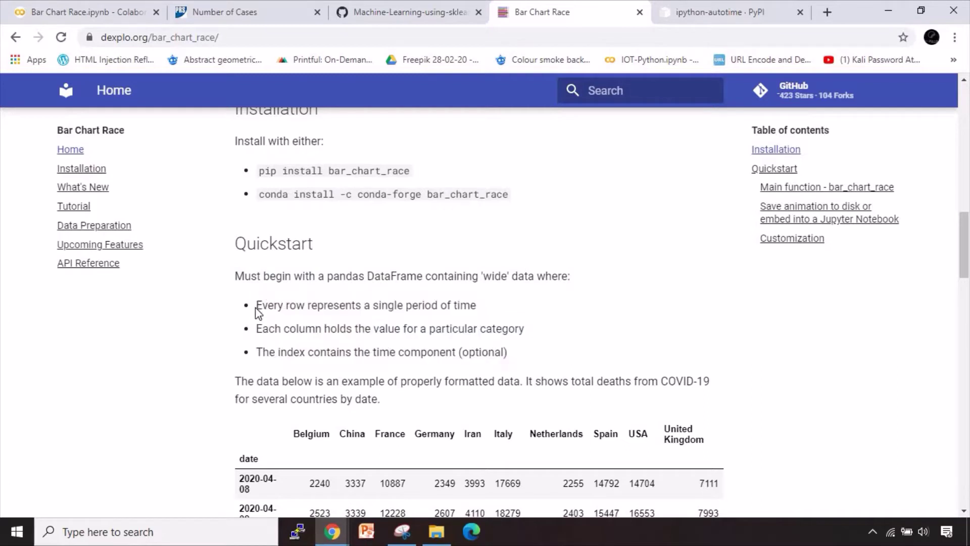
{"action": "left_click_drag", "start_coordinate": [257, 307], "coordinate": [479, 311]}
{"action": "mouse_move", "coordinate": [258, 328]}
{"action": "left_mouse_down"}
{"action": "mouse_move", "coordinate": [401, 330]}
{"action": "mouse_move", "coordinate": [445, 352]}
{"action": "mouse_move", "coordinate": [524, 328]}
{"action": "left_mouse_up"}
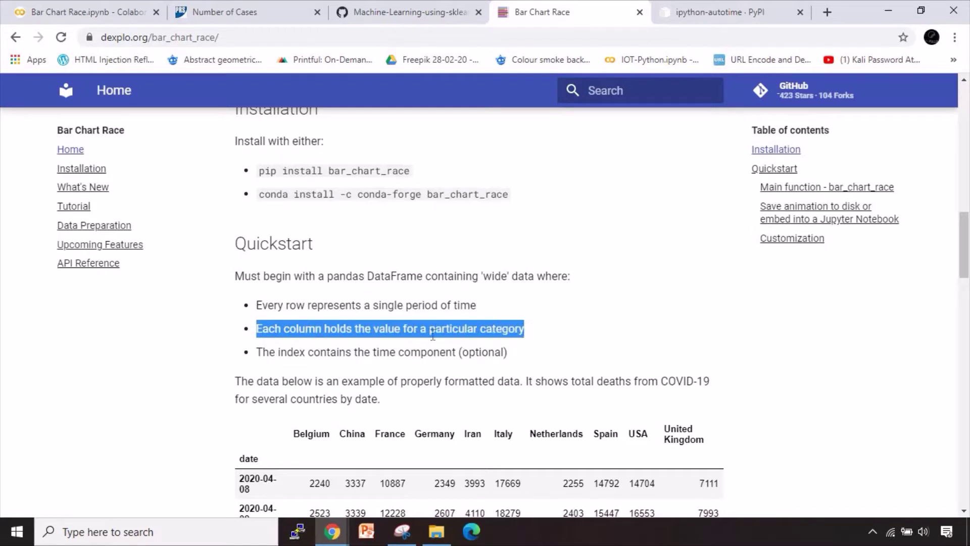
{"action": "left_click_drag", "start_coordinate": [261, 353], "coordinate": [453, 356]}
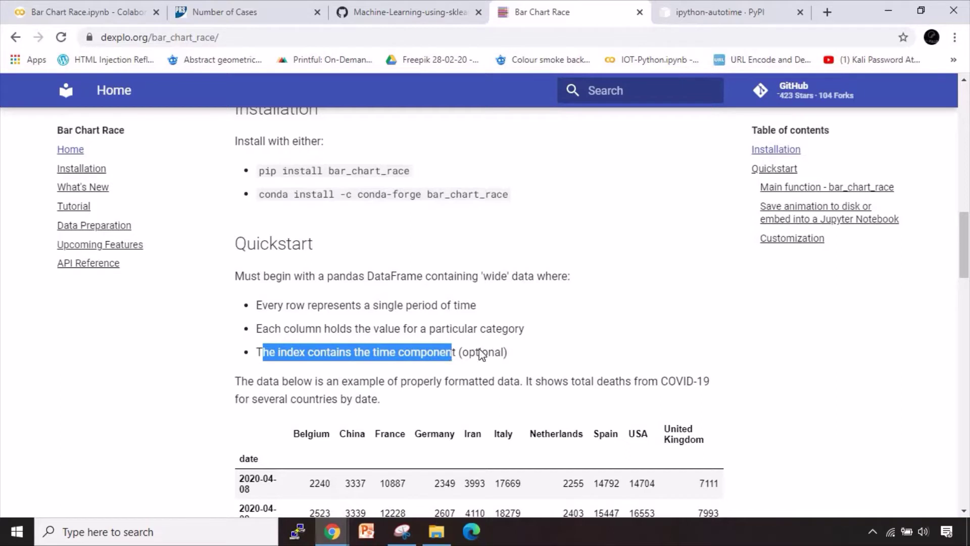
{"action": "scroll", "coordinate": [479, 355], "scroll_direction": "down", "scroll_amount": 1}
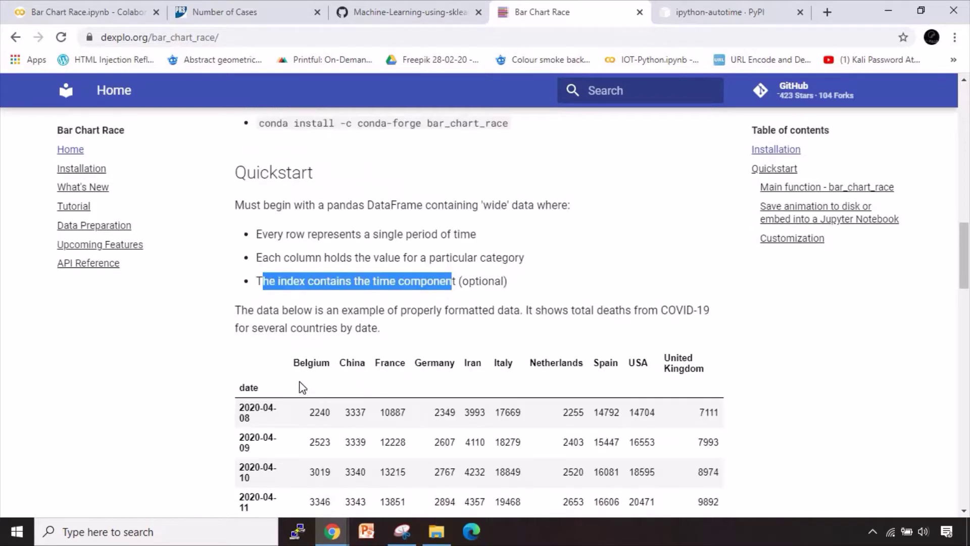
Point out the example table's date index, then go to the COVID-19 Number of Cases page
{"action": "left_click", "coordinate": [251, 388]}
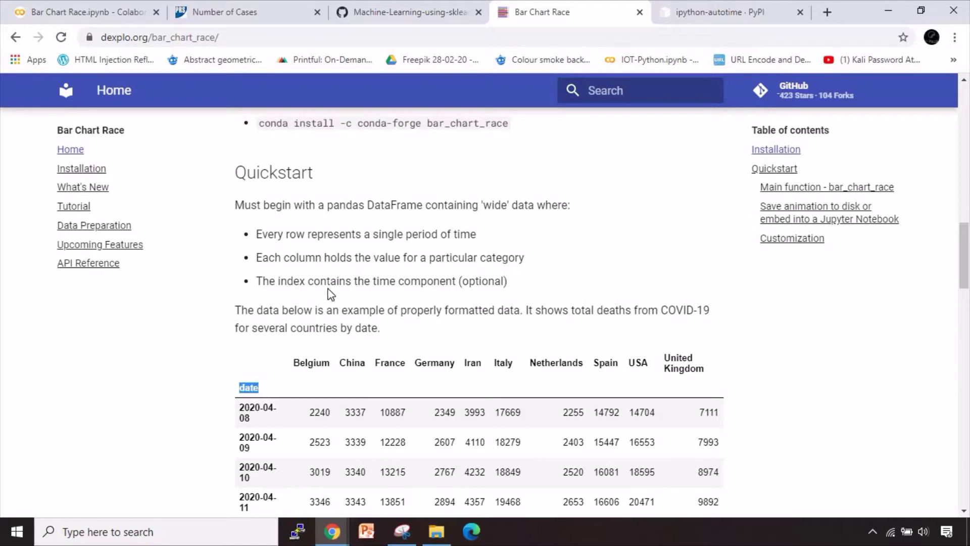
{"action": "left_click", "coordinate": [325, 311]}
{"action": "scroll", "coordinate": [251, 241], "scroll_direction": "up", "scroll_amount": 2}
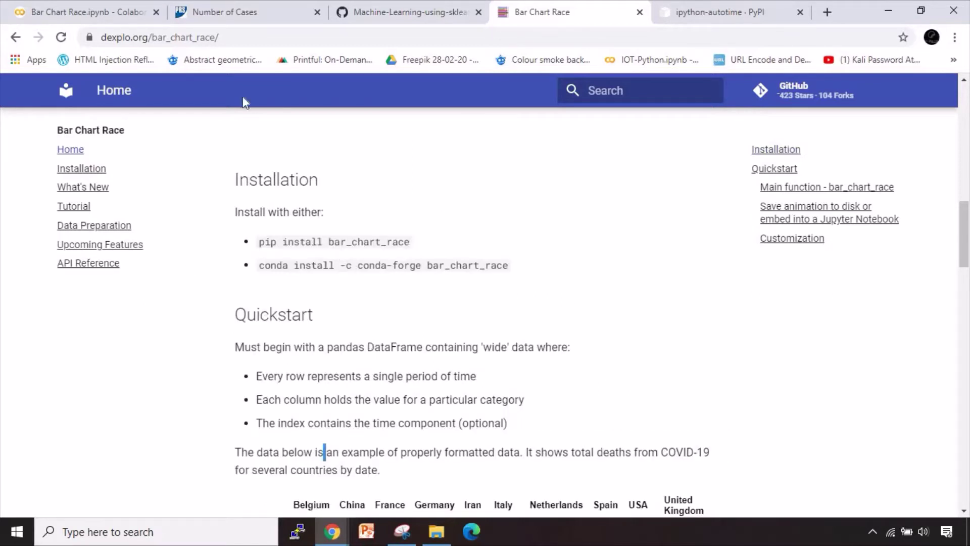
{"action": "left_click", "coordinate": [267, 10]}
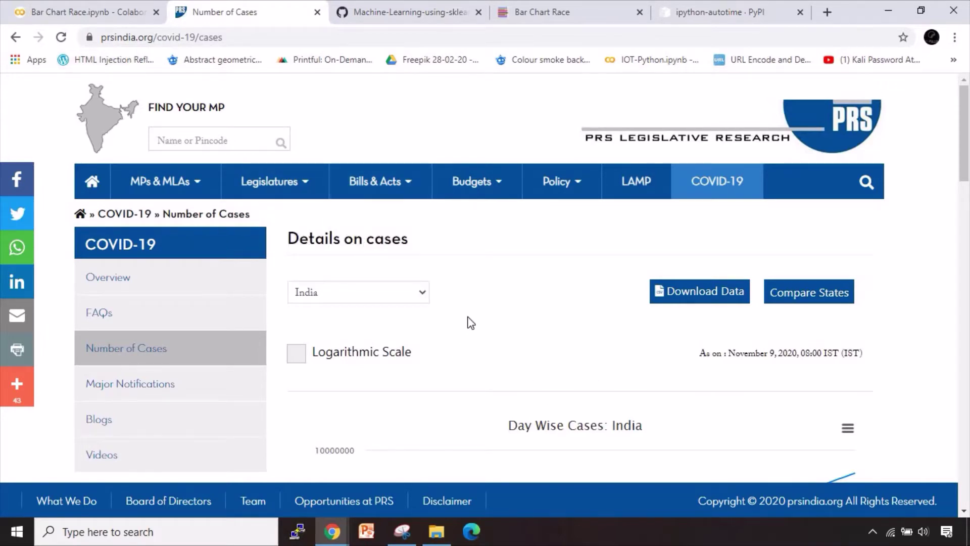
{"action": "scroll", "coordinate": [470, 322], "scroll_direction": "down", "scroll_amount": 2}
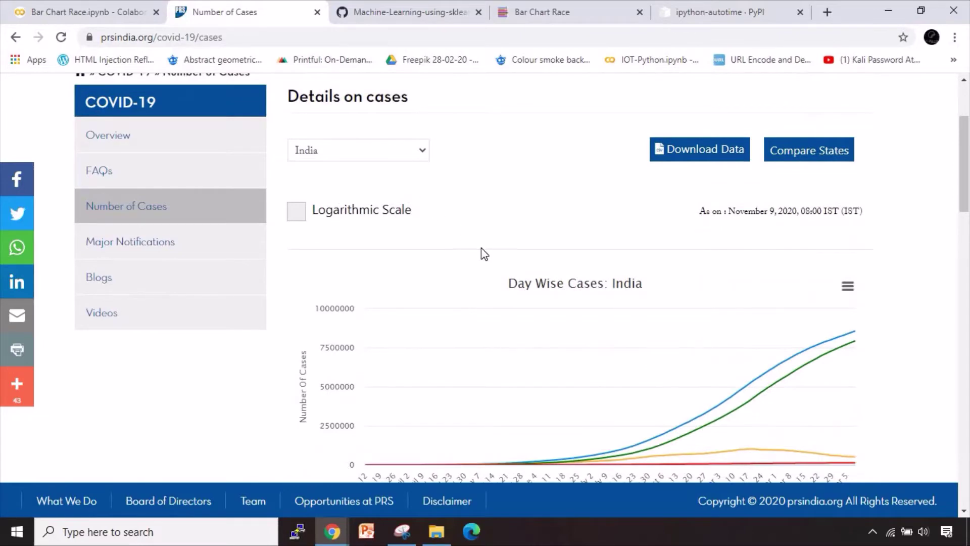
{"action": "scroll", "coordinate": [505, 254], "scroll_direction": "down", "scroll_amount": 2}
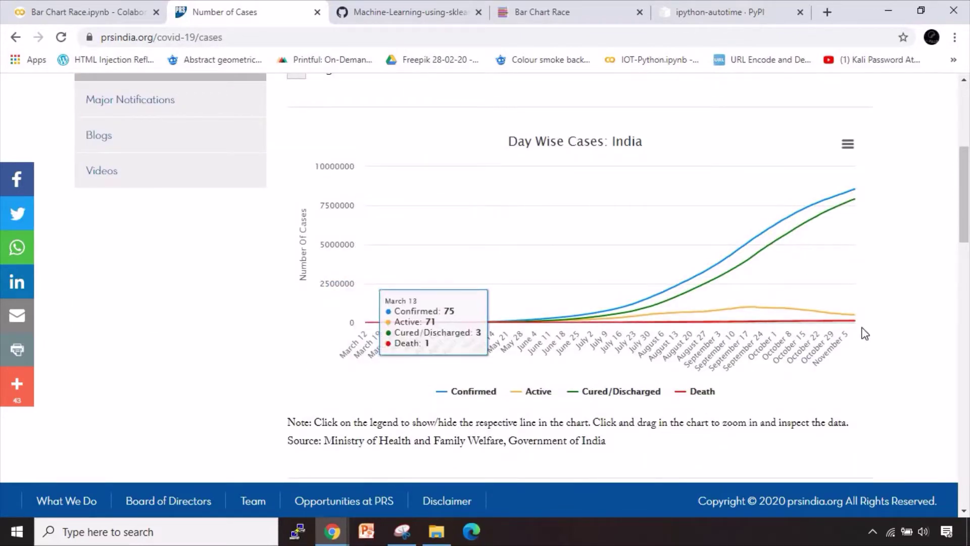
{"action": "mouse_move", "coordinate": [855, 322]}
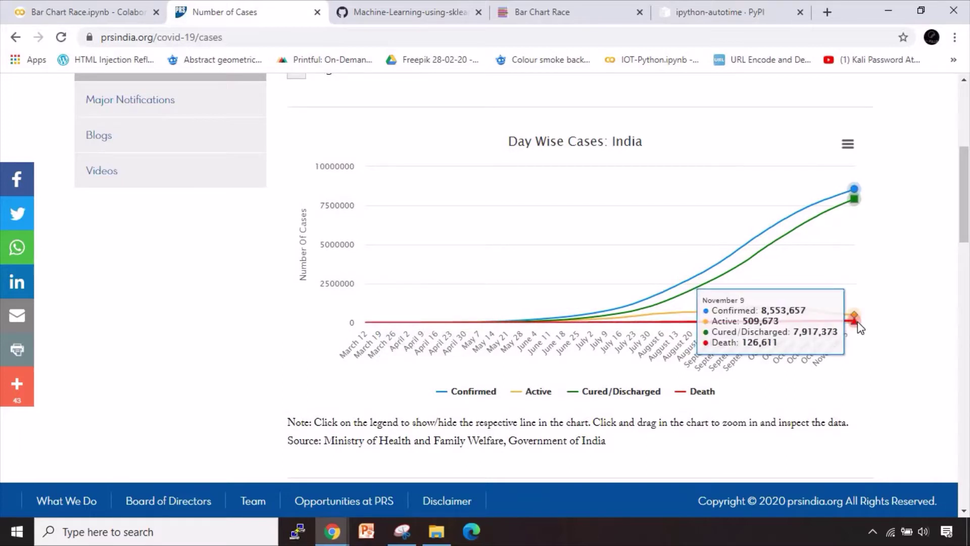
{"action": "scroll", "coordinate": [407, 219], "scroll_direction": "up", "scroll_amount": 3}
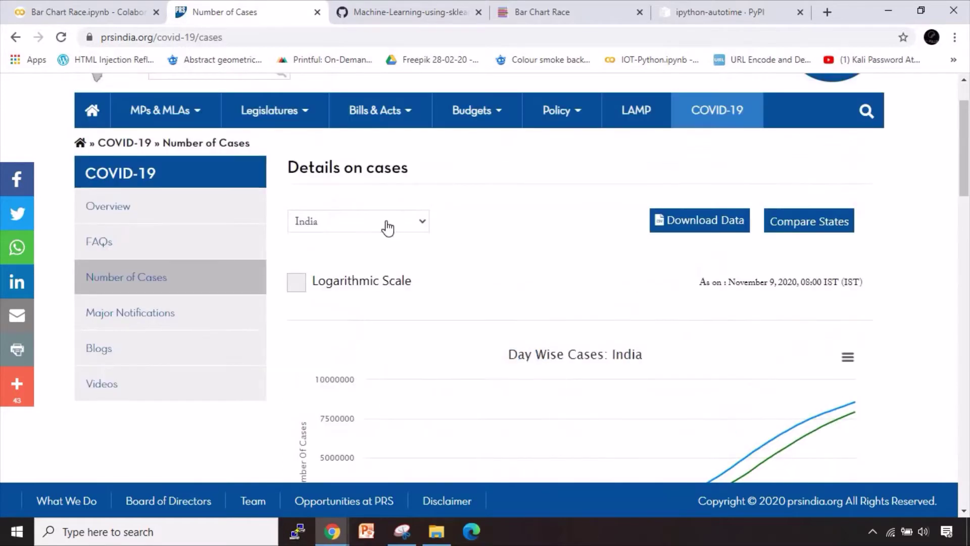
{"action": "scroll", "coordinate": [573, 289], "scroll_direction": "down", "scroll_amount": 1}
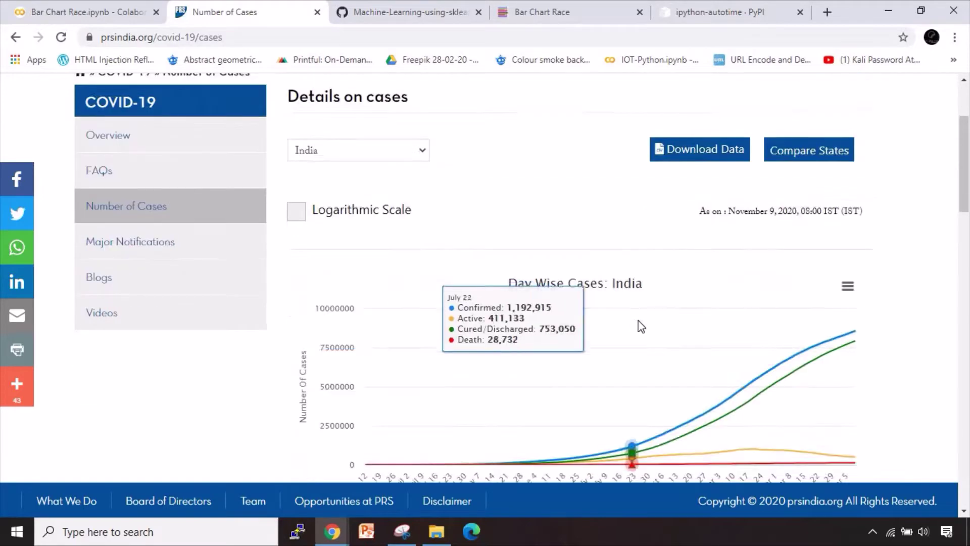
{"action": "scroll", "coordinate": [639, 326], "scroll_direction": "down", "scroll_amount": 2}
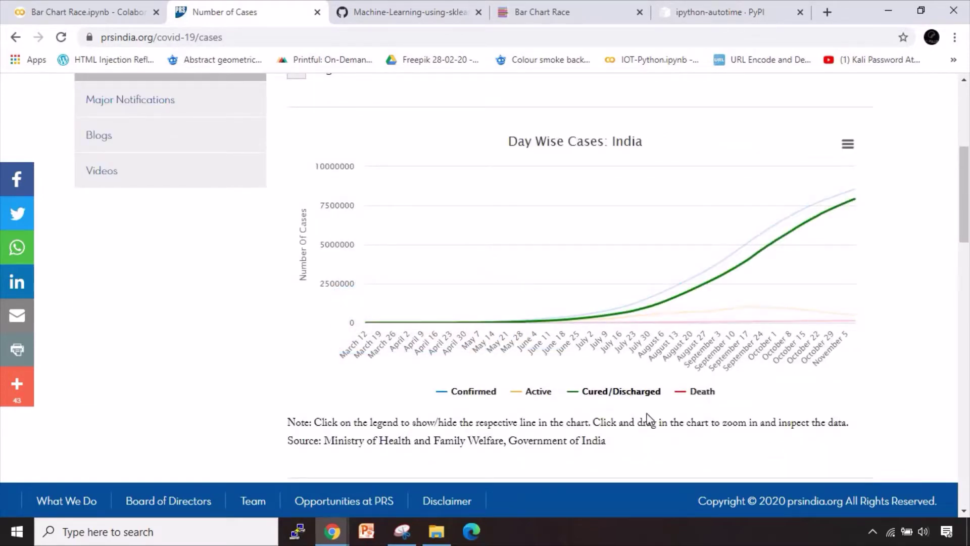
{"action": "scroll", "coordinate": [412, 295], "scroll_direction": "up", "scroll_amount": 3}
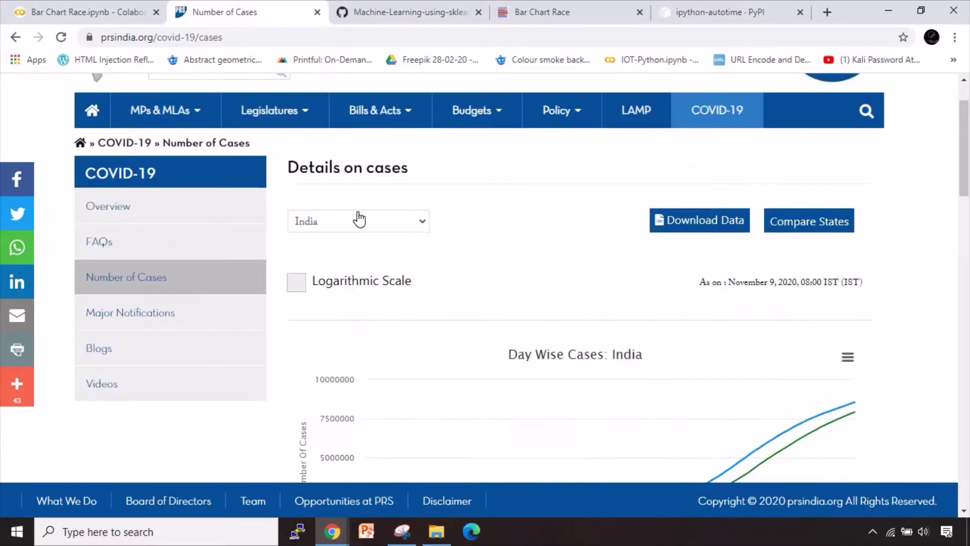
Browse the prsindia.org region and state lists, keeping World, then go to the GitHub dataset
{"action": "left_click", "coordinate": [360, 218]}
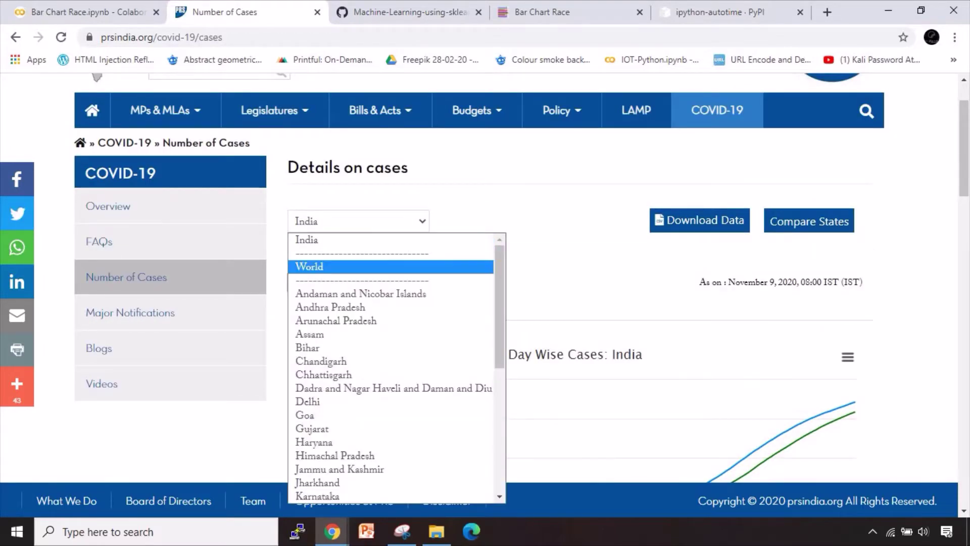
{"action": "left_click", "coordinate": [356, 266]}
{"action": "scroll", "coordinate": [572, 299], "scroll_direction": "down", "scroll_amount": 1}
{"action": "scroll", "coordinate": [629, 316], "scroll_direction": "down", "scroll_amount": 1}
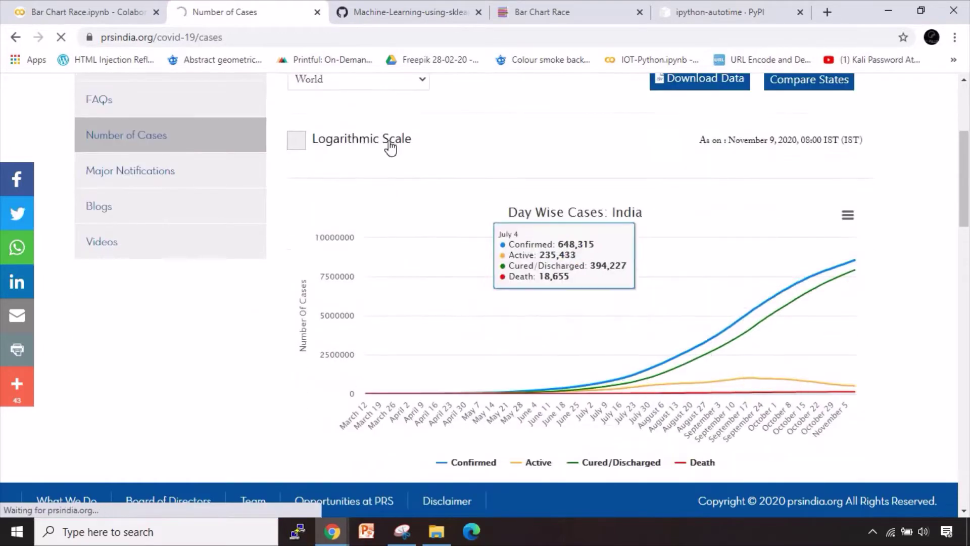
{"action": "scroll", "coordinate": [401, 141], "scroll_direction": "up", "scroll_amount": 1}
{"action": "left_click", "coordinate": [367, 156]}
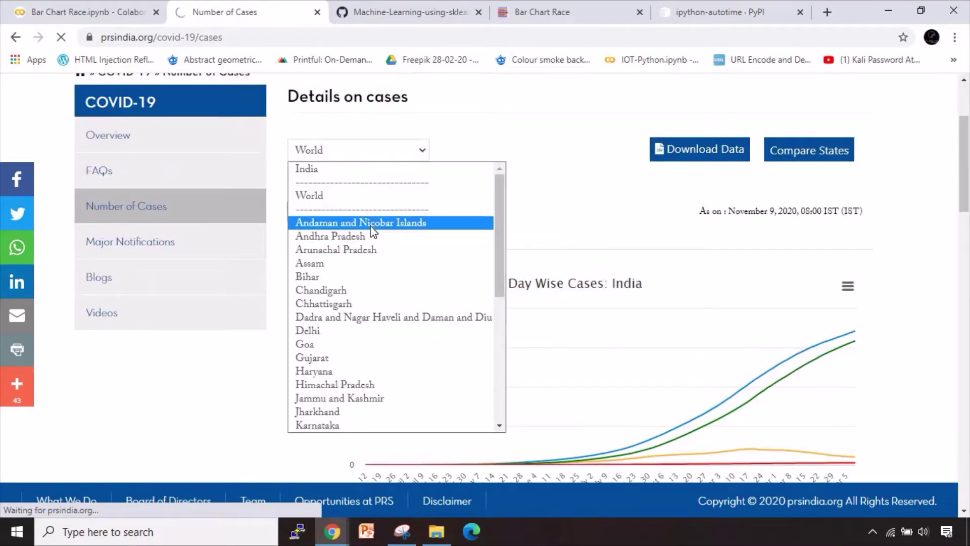
{"action": "scroll", "coordinate": [372, 231], "scroll_direction": "down", "scroll_amount": 2}
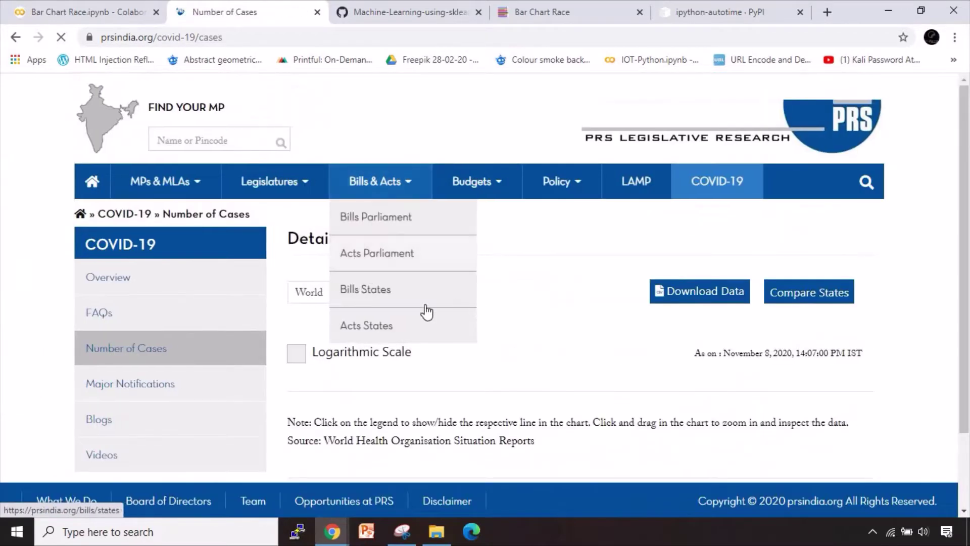
{"action": "left_click", "coordinate": [389, 291]}
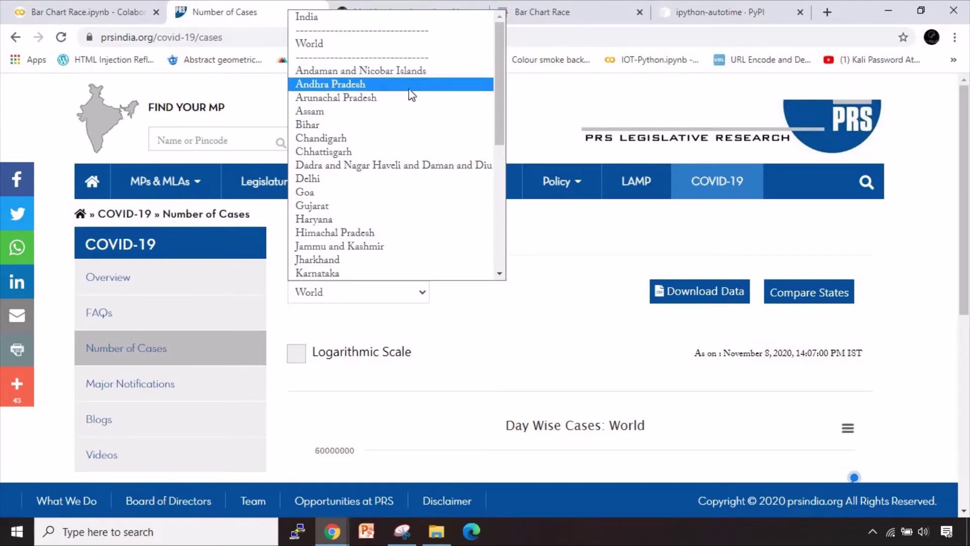
{"action": "scroll", "coordinate": [442, 101], "scroll_direction": "down", "scroll_amount": 5}
{"action": "scroll", "coordinate": [409, 113], "scroll_direction": "up", "scroll_amount": 5}
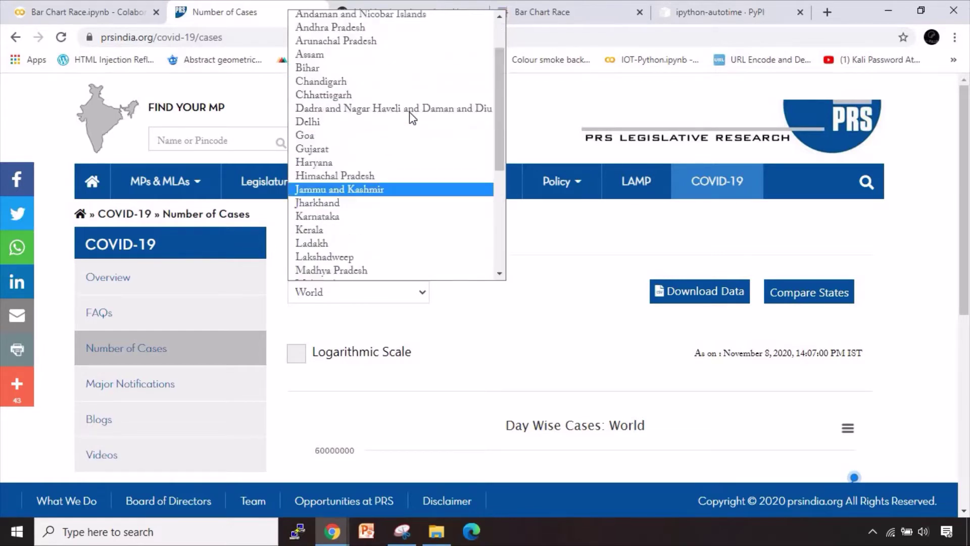
{"action": "scroll", "coordinate": [410, 114], "scroll_direction": "up", "scroll_amount": 1}
{"action": "left_click", "coordinate": [569, 337]}
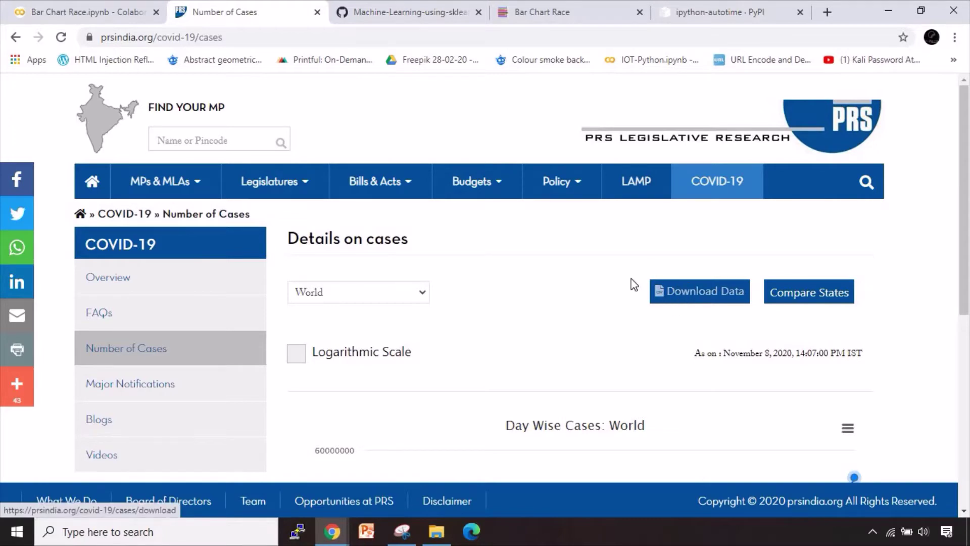
{"action": "left_click", "coordinate": [416, 13]}
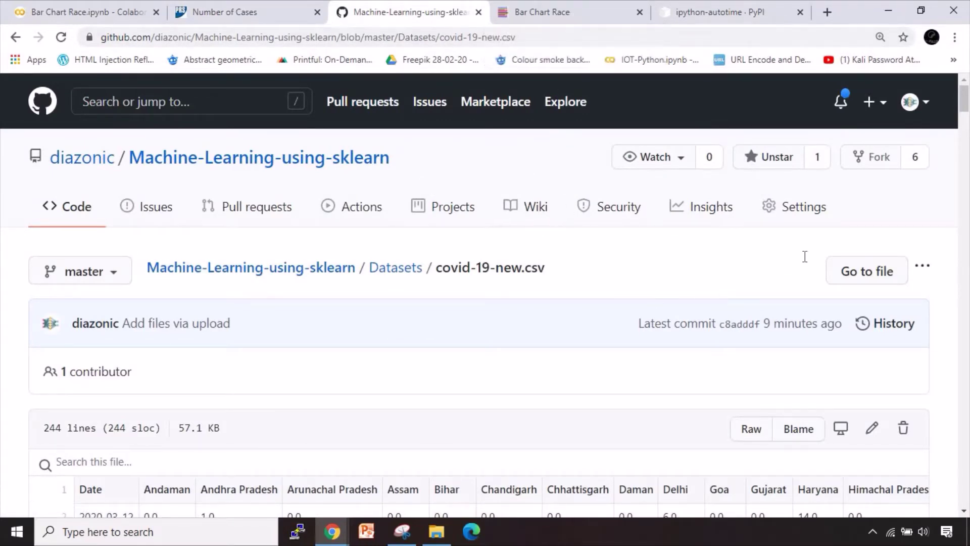
{"action": "scroll", "coordinate": [660, 289], "scroll_direction": "down", "scroll_amount": 3}
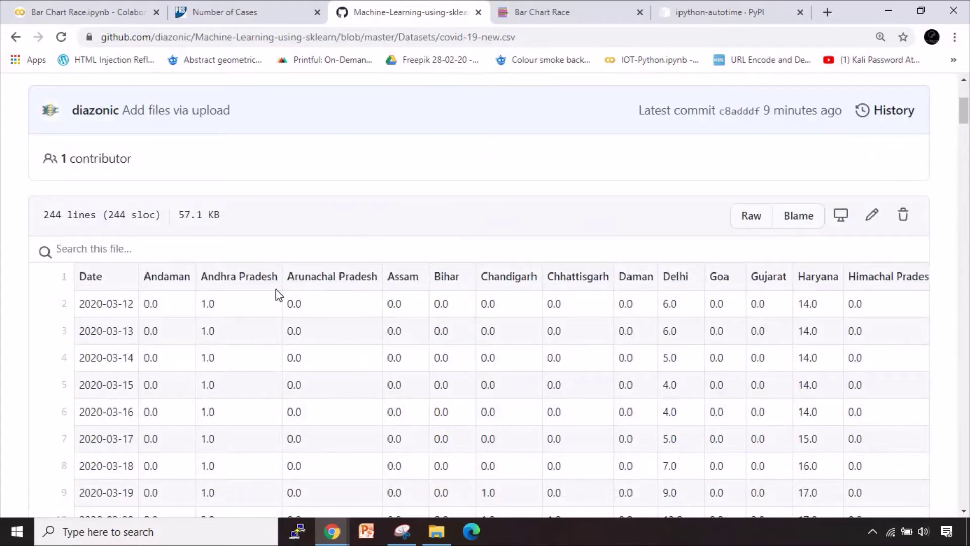
{"action": "scroll", "coordinate": [228, 300], "scroll_direction": "down", "scroll_amount": 2}
{"action": "scroll", "coordinate": [91, 303], "scroll_direction": "up", "scroll_amount": 2}
{"action": "scroll", "coordinate": [153, 334], "scroll_direction": "down", "scroll_amount": 3}
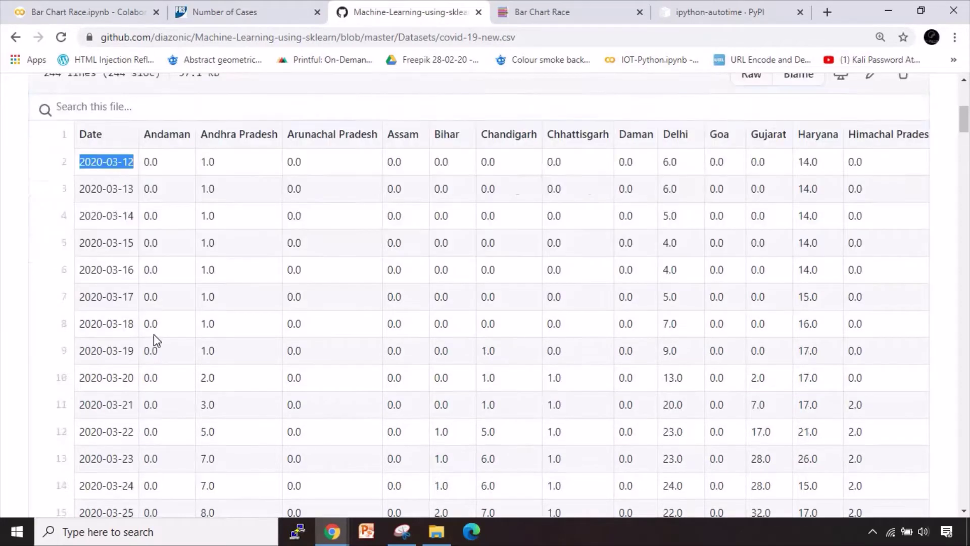
{"action": "scroll", "coordinate": [154, 337], "scroll_direction": "down", "scroll_amount": 8}
{"action": "scroll", "coordinate": [154, 340], "scroll_direction": "down", "scroll_amount": 5}
{"action": "scroll", "coordinate": [154, 340], "scroll_direction": "down", "scroll_amount": 6}
{"action": "left_click_drag", "start_coordinate": [969, 236], "coordinate": [967, 504]}
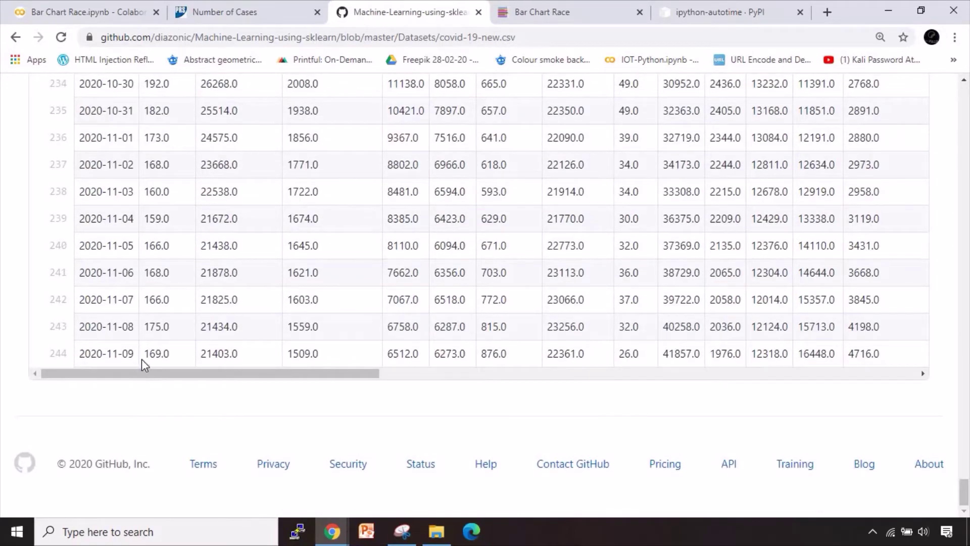
Highlight the dataset's last date, 2020-11-09, then clear the selection
{"action": "left_click_drag", "start_coordinate": [136, 359], "coordinate": [85, 355]}
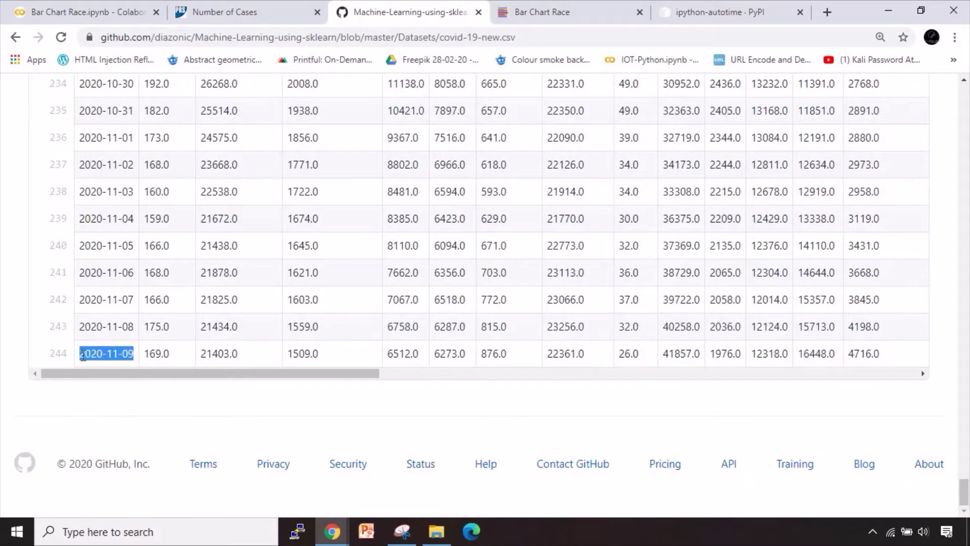
{"action": "left_click", "coordinate": [114, 349]}
{"action": "scroll", "coordinate": [128, 234], "scroll_direction": "up", "scroll_amount": 2}
{"action": "scroll", "coordinate": [128, 229], "scroll_direction": "up", "scroll_amount": 6}
{"action": "scroll", "coordinate": [139, 199], "scroll_direction": "up", "scroll_amount": 13}
{"action": "scroll", "coordinate": [140, 196], "scroll_direction": "up", "scroll_amount": 10}
{"action": "scroll", "coordinate": [145, 187], "scroll_direction": "up", "scroll_amount": 9}
{"action": "scroll", "coordinate": [145, 186], "scroll_direction": "up", "scroll_amount": 12}
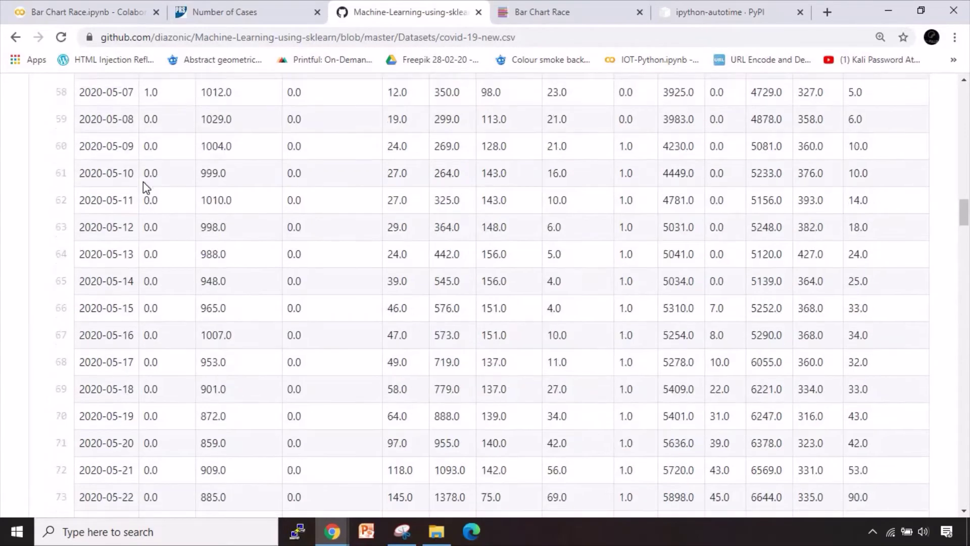
{"action": "scroll", "coordinate": [143, 181], "scroll_direction": "up", "scroll_amount": 15}
{"action": "scroll", "coordinate": [143, 181], "scroll_direction": "up", "scroll_amount": 5}
{"action": "scroll", "coordinate": [355, 363], "scroll_direction": "down", "scroll_amount": 3}
{"action": "scroll", "coordinate": [356, 363], "scroll_direction": "down", "scroll_amount": 1}
{"action": "scroll", "coordinate": [355, 368], "scroll_direction": "up", "scroll_amount": 2}
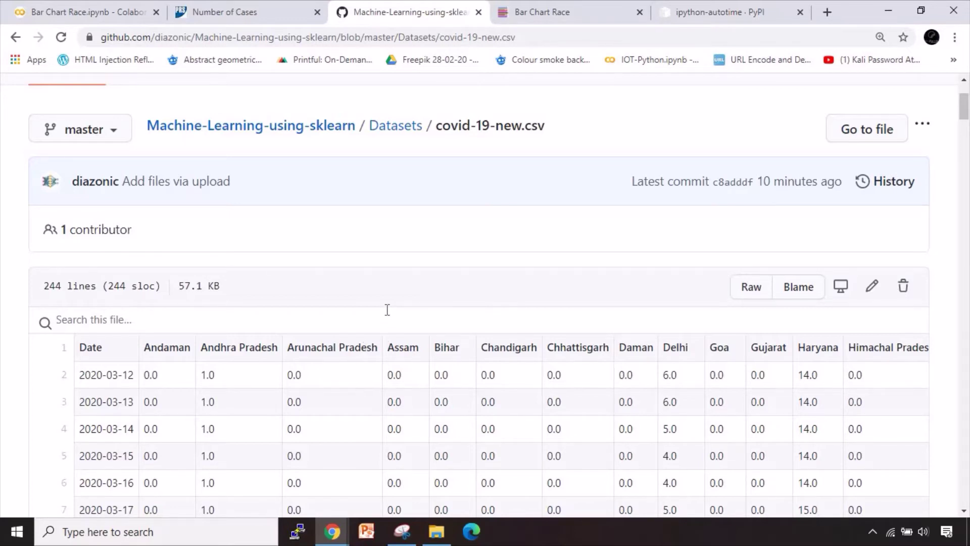
Copy the 'pip install bar_chart_race' command from the documentation page
{"action": "left_click", "coordinate": [124, 3]}
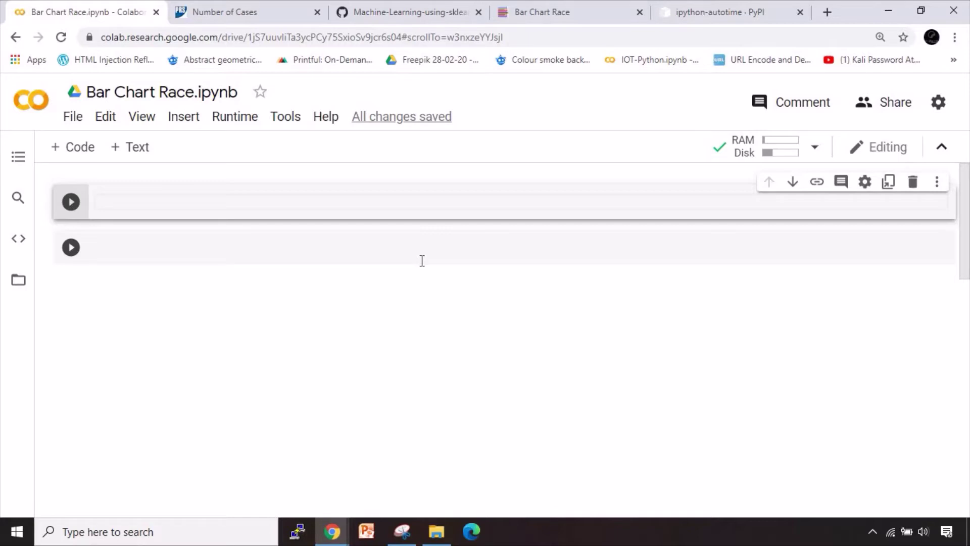
{"action": "left_click", "coordinate": [562, 9]}
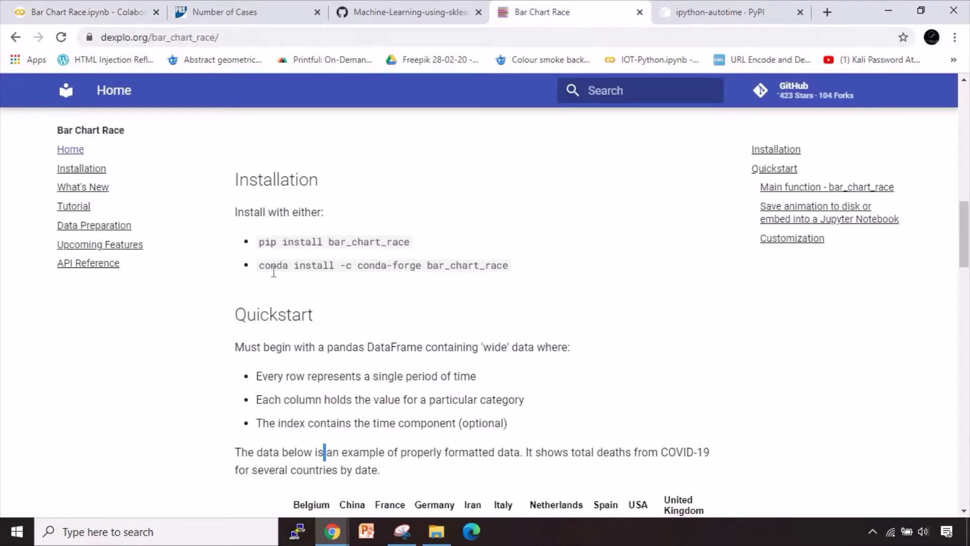
{"action": "left_click_drag", "start_coordinate": [260, 240], "coordinate": [416, 246]}
{"action": "key", "text": "ctrl+c"}
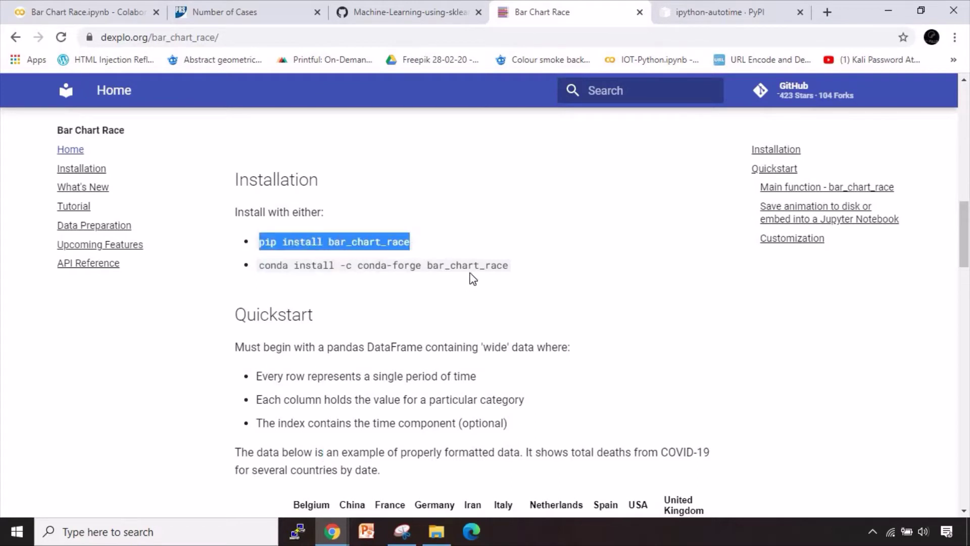
Paste it into the first Colab cell as '!pip install bar_chart_race' and run it
{"action": "left_click", "coordinate": [69, 10]}
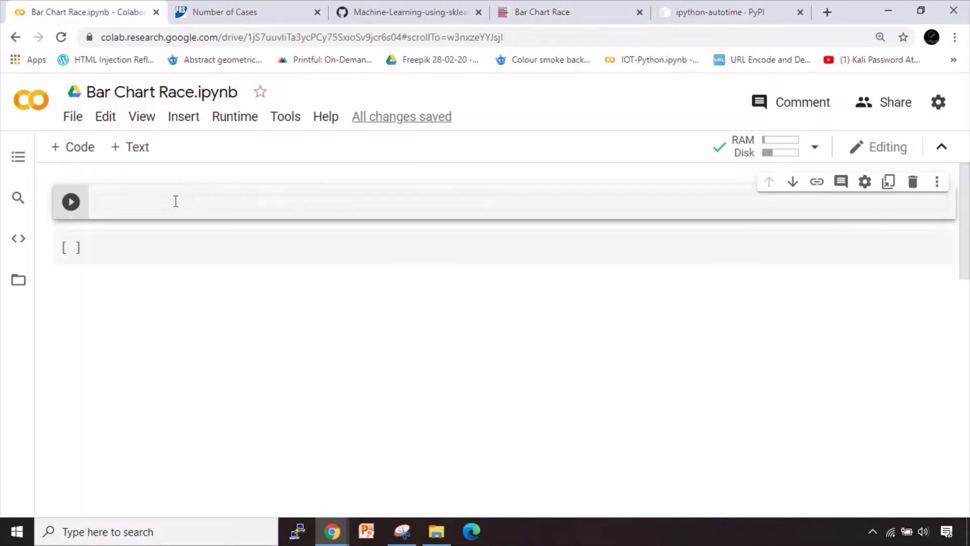
{"action": "key", "text": "ctrl+v"}
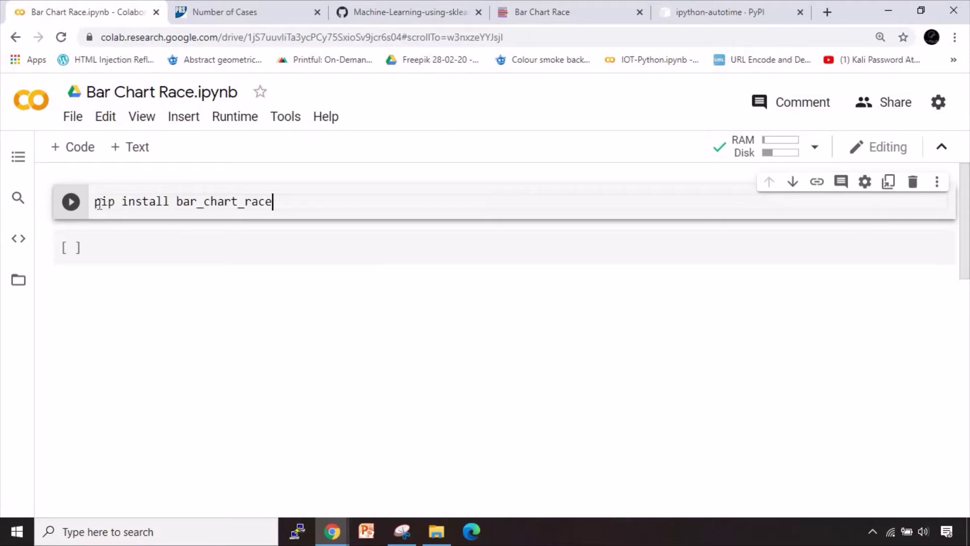
{"action": "left_click", "coordinate": [95, 202]}
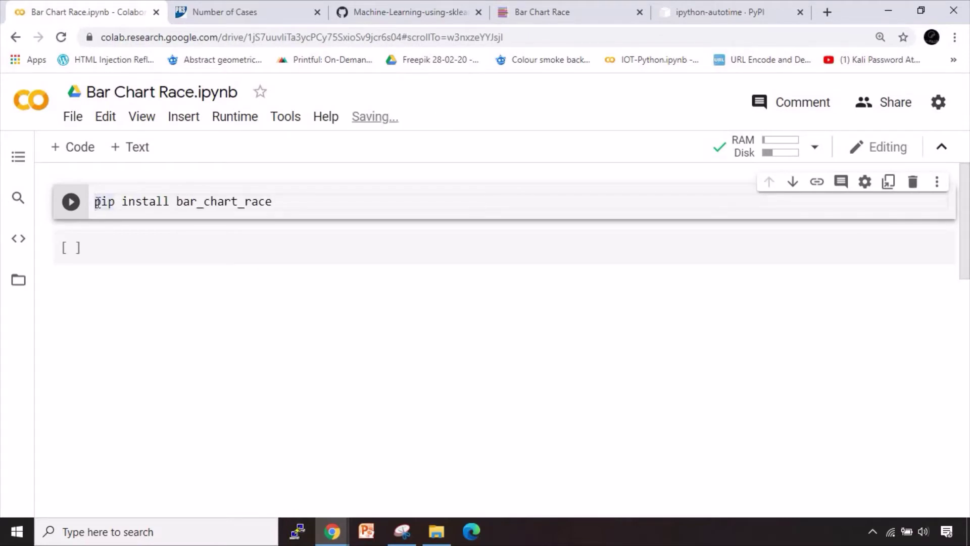
{"action": "type", "text": "!"}
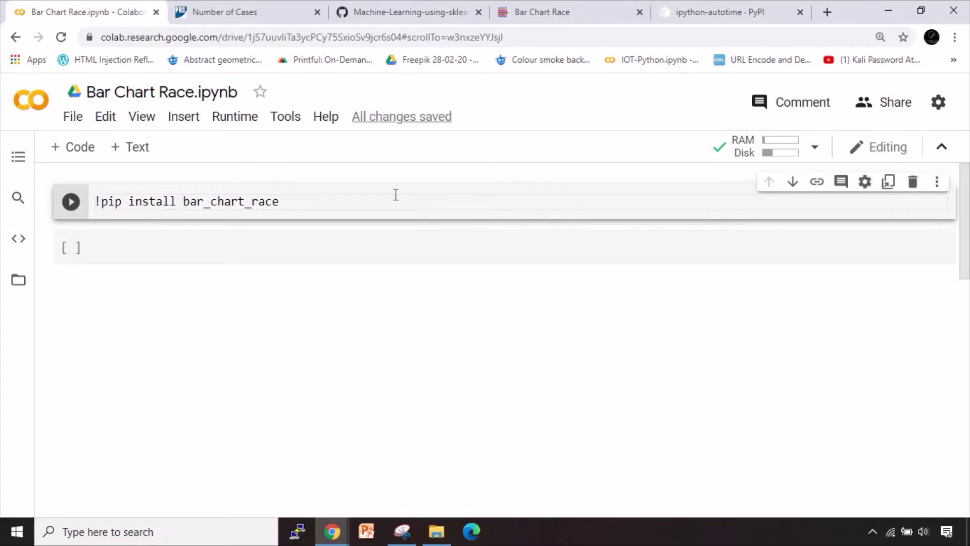
{"action": "left_click", "coordinate": [364, 208]}
{"action": "key", "text": "shift+Return"}
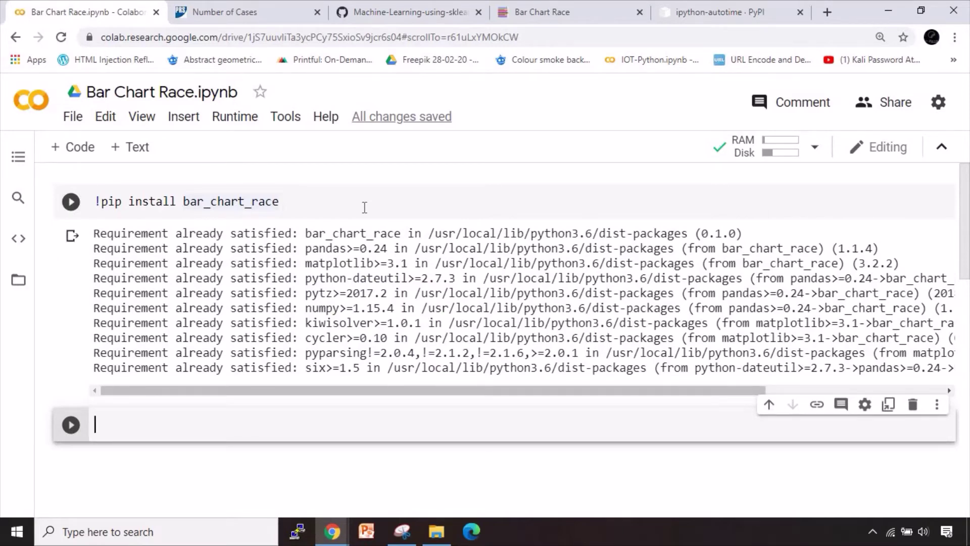
Copy the ipython-autotime pip install command from its PyPI page
{"action": "left_click", "coordinate": [723, 11]}
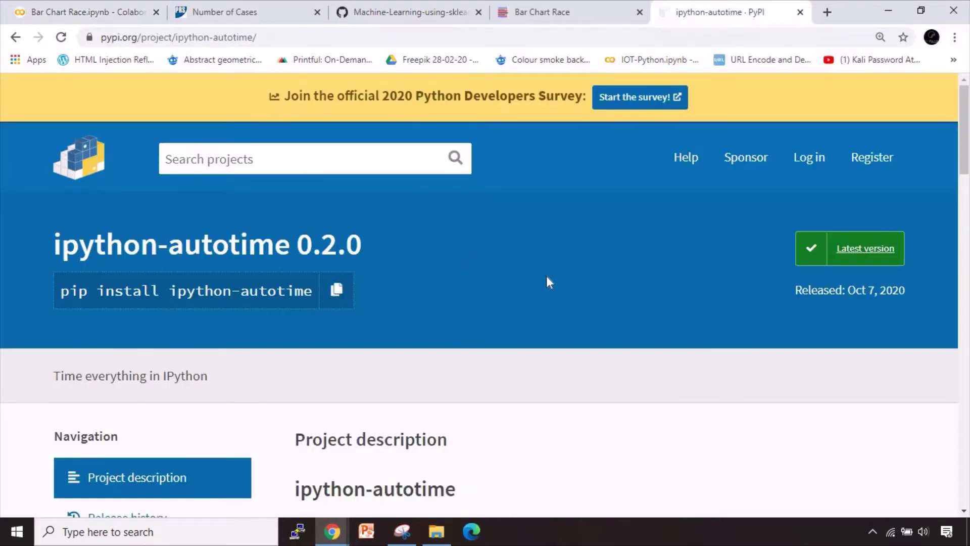
{"action": "scroll", "coordinate": [548, 281], "scroll_direction": "down", "scroll_amount": 4}
{"action": "scroll", "coordinate": [549, 286], "scroll_direction": "down", "scroll_amount": 1}
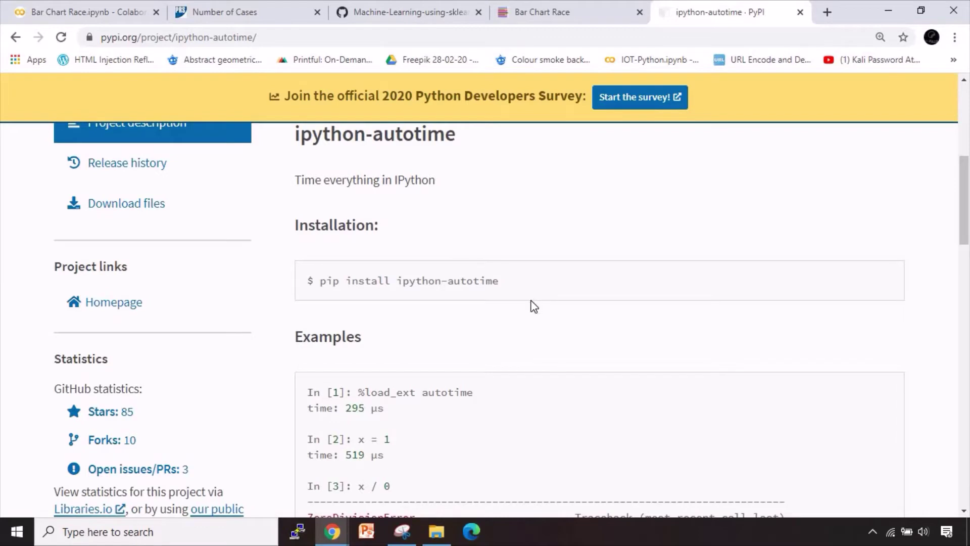
{"action": "scroll", "coordinate": [533, 305], "scroll_direction": "up", "scroll_amount": 1}
{"action": "scroll", "coordinate": [416, 251], "scroll_direction": "up", "scroll_amount": 1}
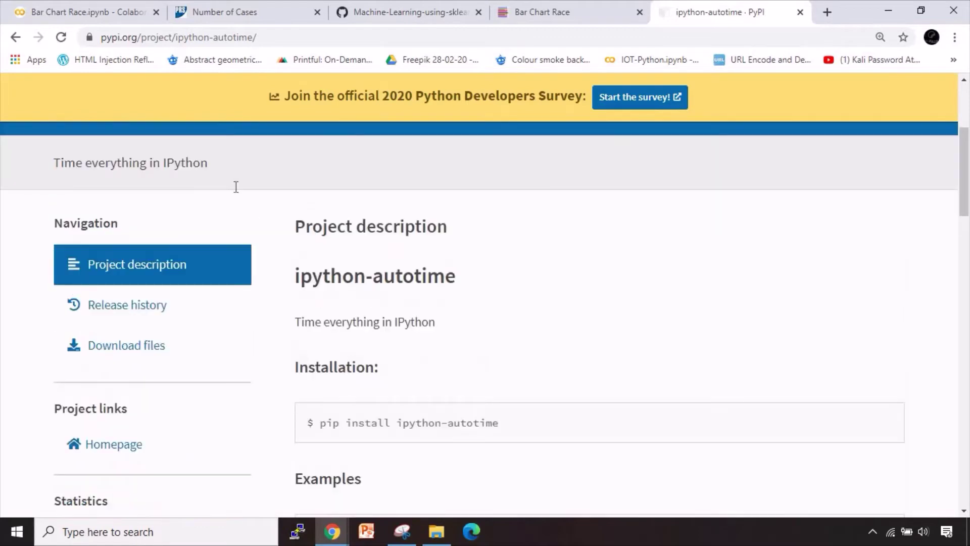
{"action": "scroll", "coordinate": [234, 186], "scroll_direction": "up", "scroll_amount": 3}
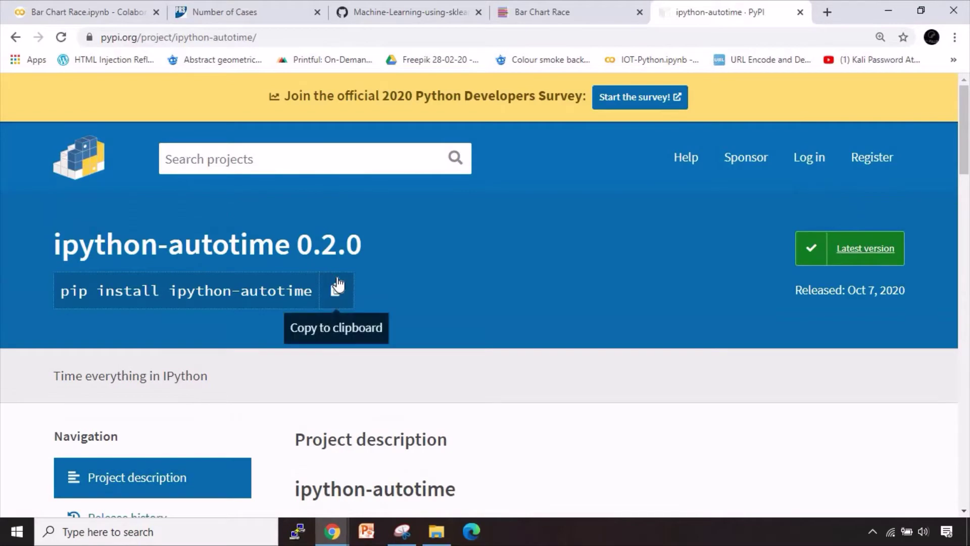
{"action": "left_click", "coordinate": [337, 286]}
Paste and run the ipython-autotime install command in the second cell
{"action": "left_click", "coordinate": [108, 10]}
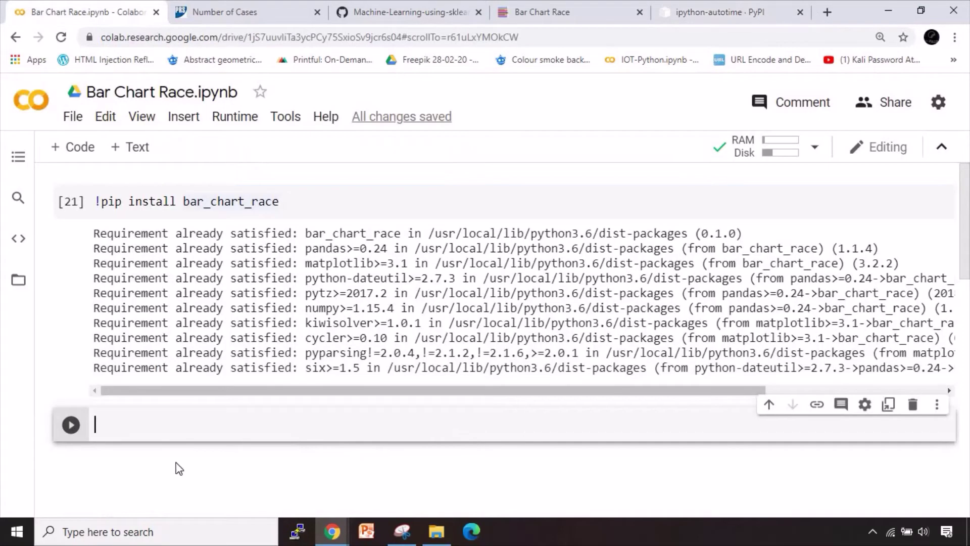
{"action": "key", "text": "ctrl+v"}
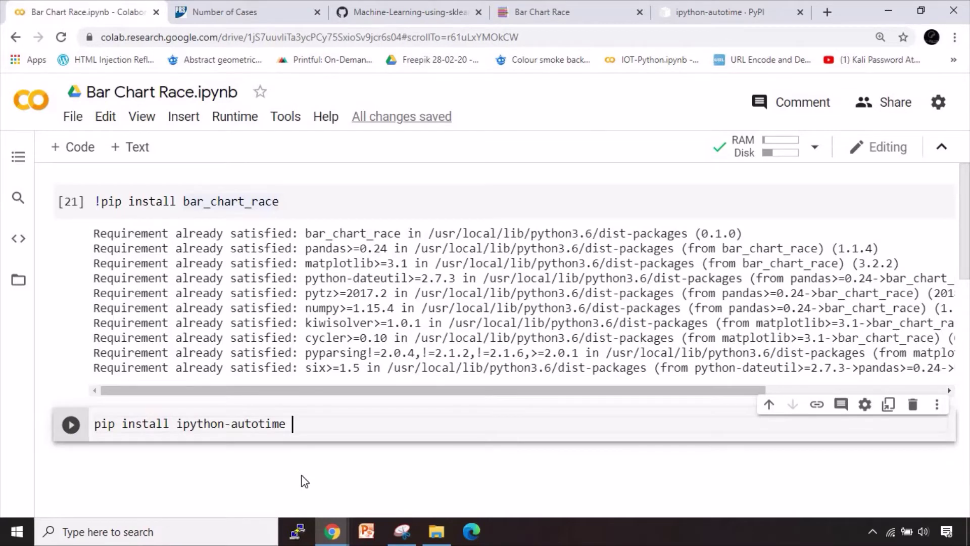
{"action": "type", "text": "&"}
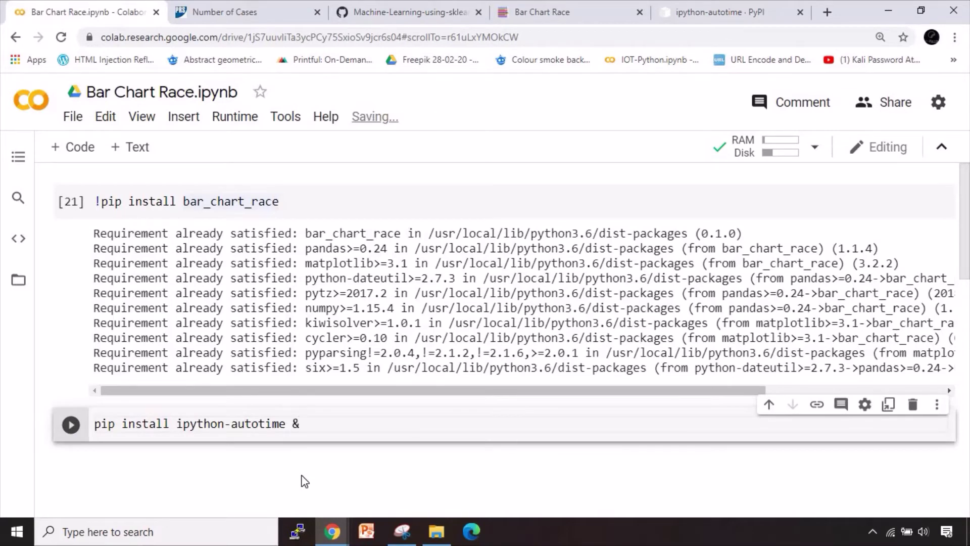
{"action": "type", "text": "> "}
{"action": "type", "text": "/dev/null"}
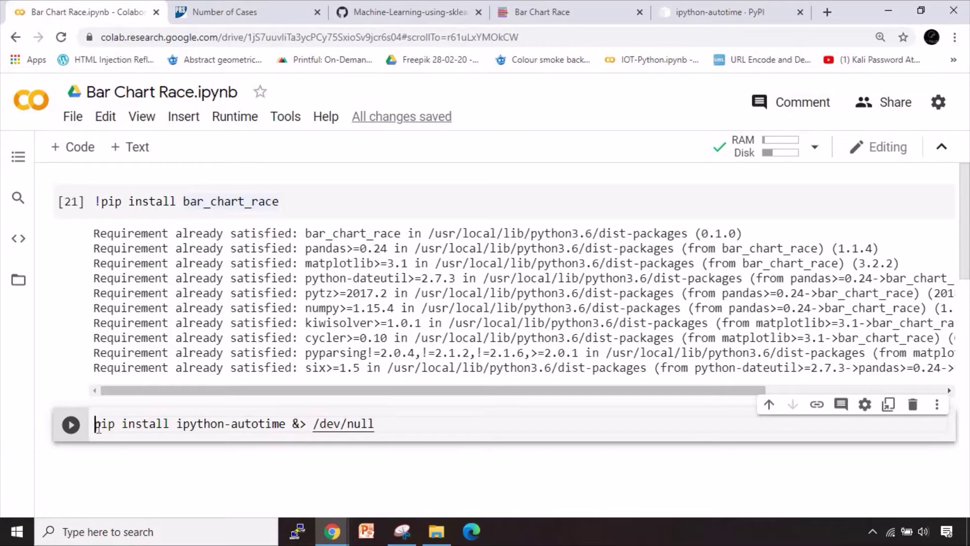
{"action": "type", "text": "!"}
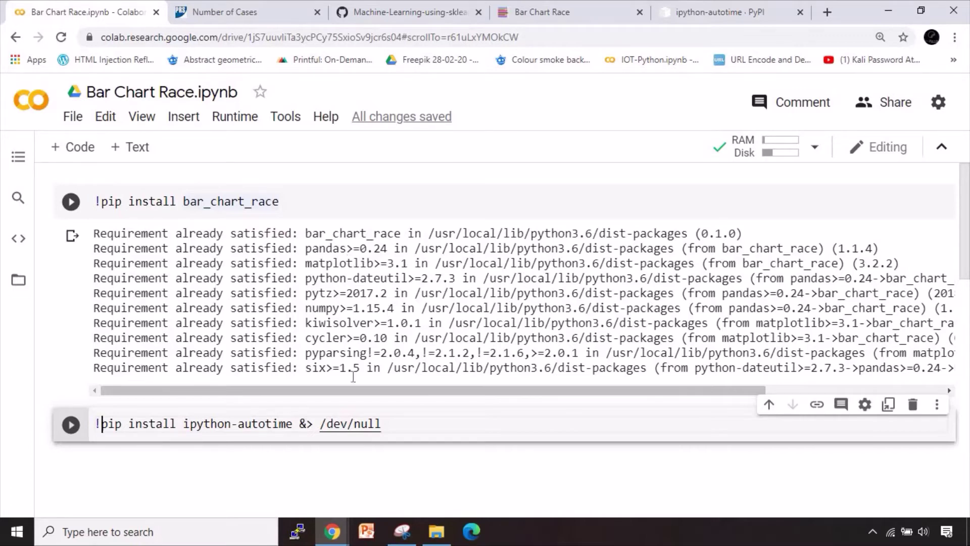
{"action": "left_click", "coordinate": [392, 427]}
{"action": "key", "text": "shift+Return"}
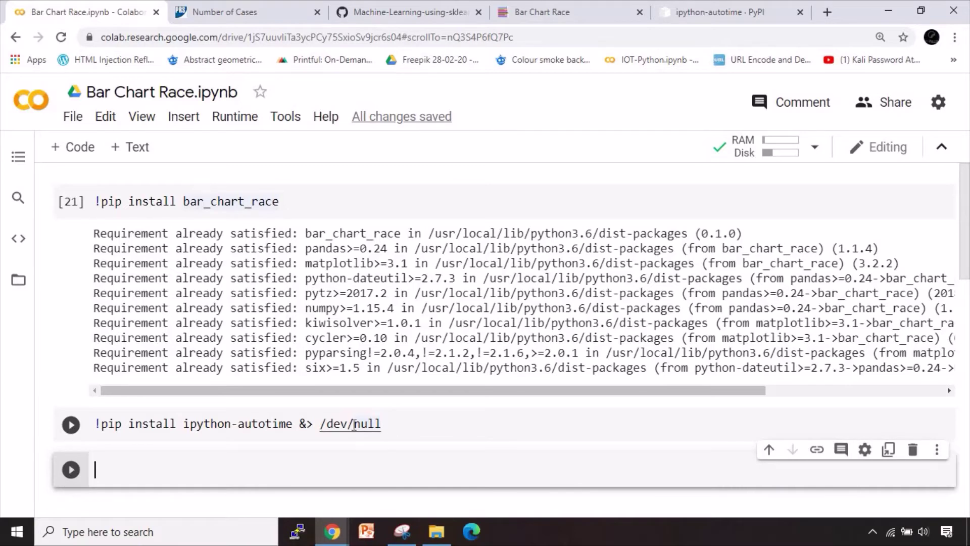
Move '&> /dev/null' from the autotime line onto the bar_chart_race install and rerun it
{"action": "left_click_drag", "start_coordinate": [300, 423], "coordinate": [382, 423]}
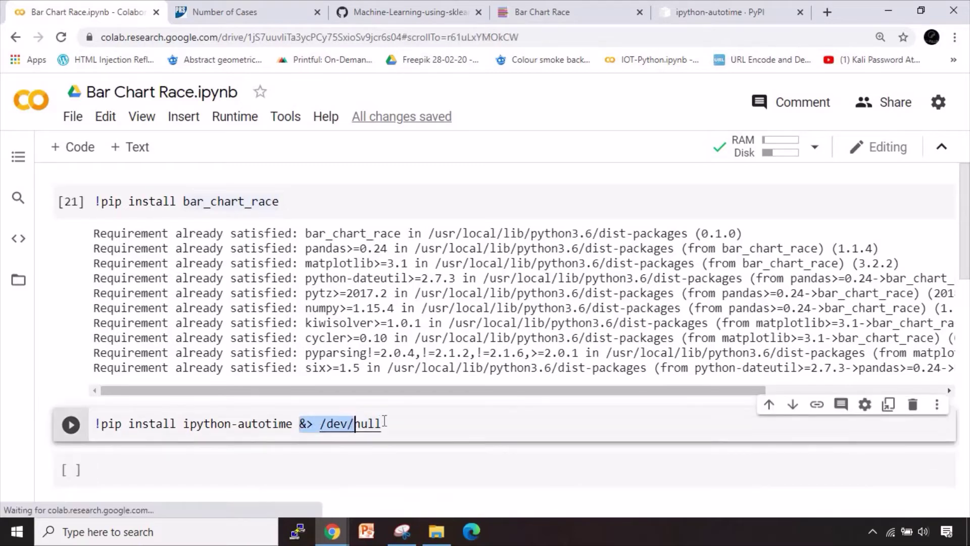
{"action": "key", "text": "BackSpace"}
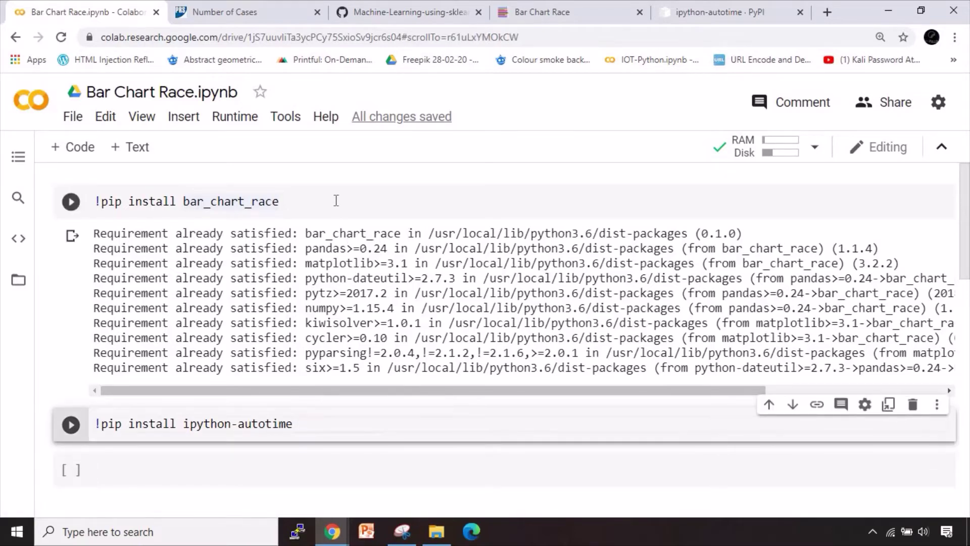
{"action": "left_click", "coordinate": [335, 200]}
{"action": "key", "text": "ctrl+v"}
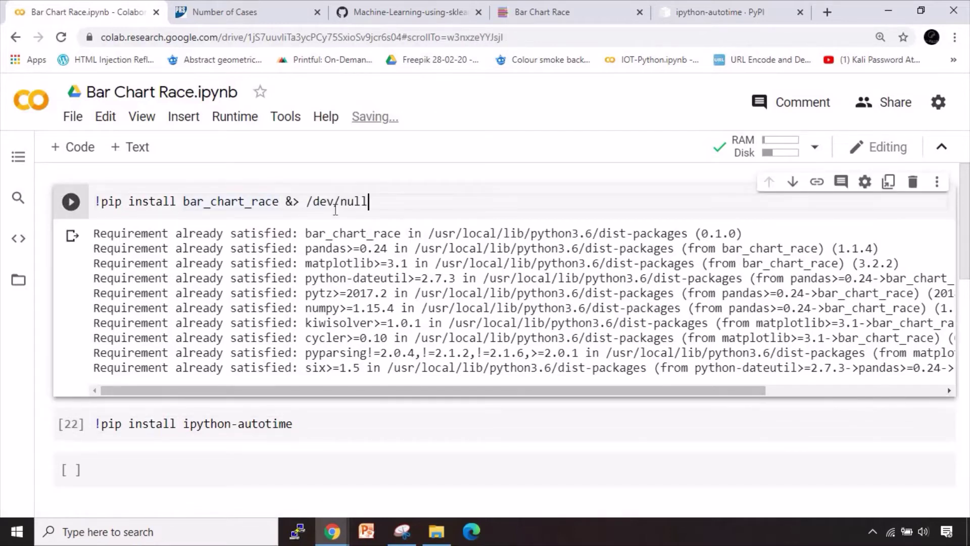
{"action": "key", "text": "shift+Return"}
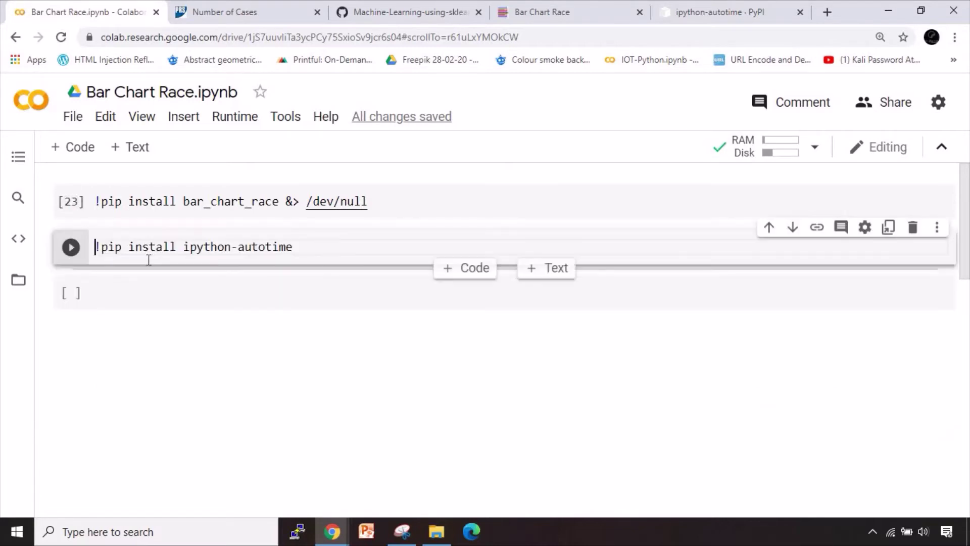
{"action": "left_click", "coordinate": [160, 288]}
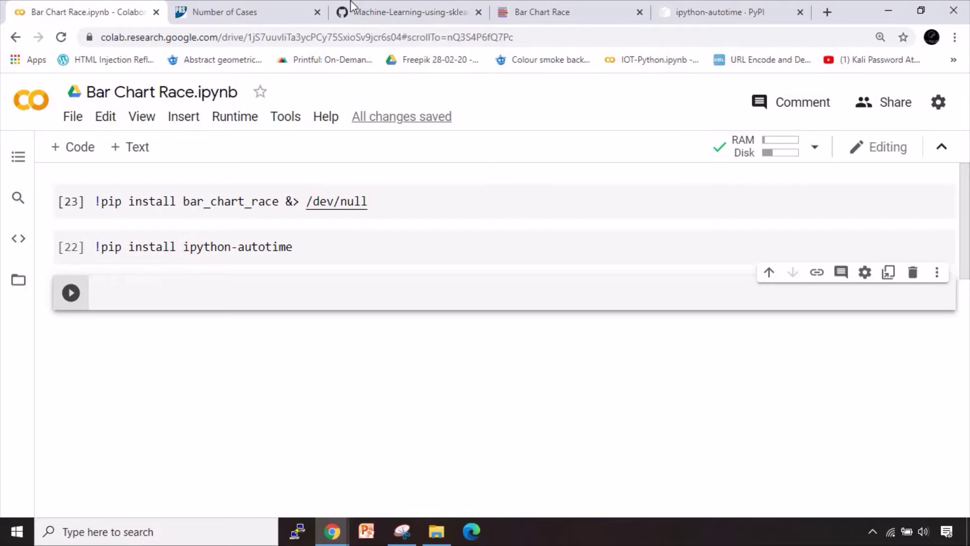
Open covid-19-new.csv as raw text on GitHub and copy its URL
{"action": "left_click", "coordinate": [391, 9]}
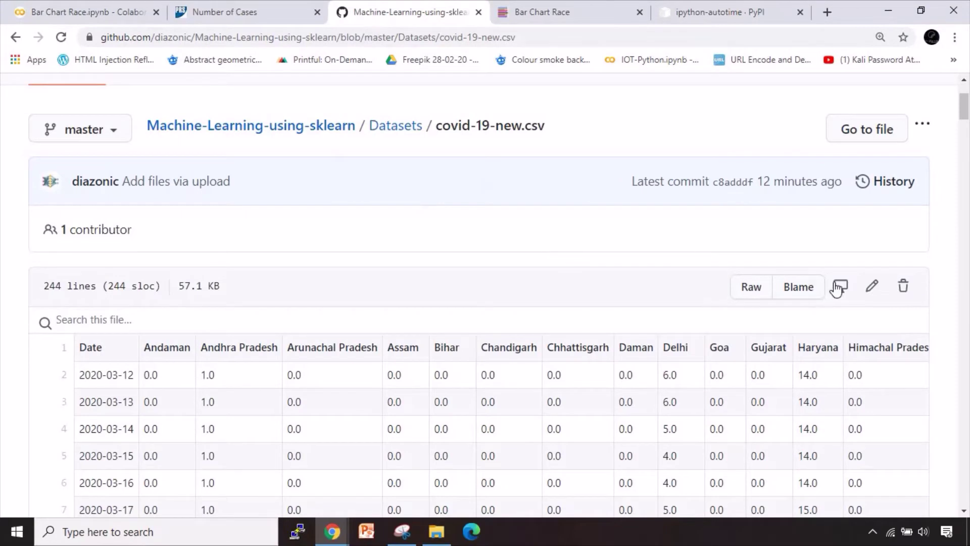
{"action": "left_click", "coordinate": [766, 290]}
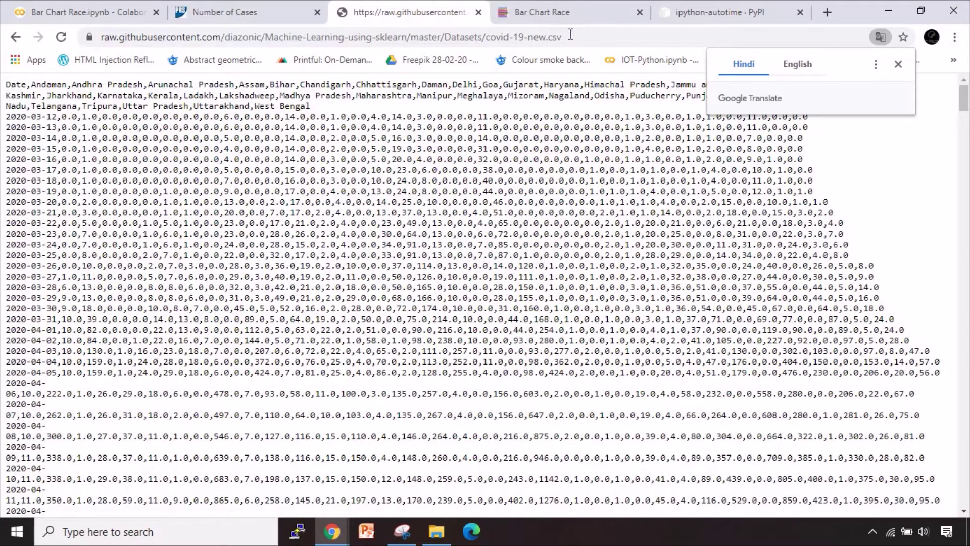
{"action": "left_click", "coordinate": [571, 35]}
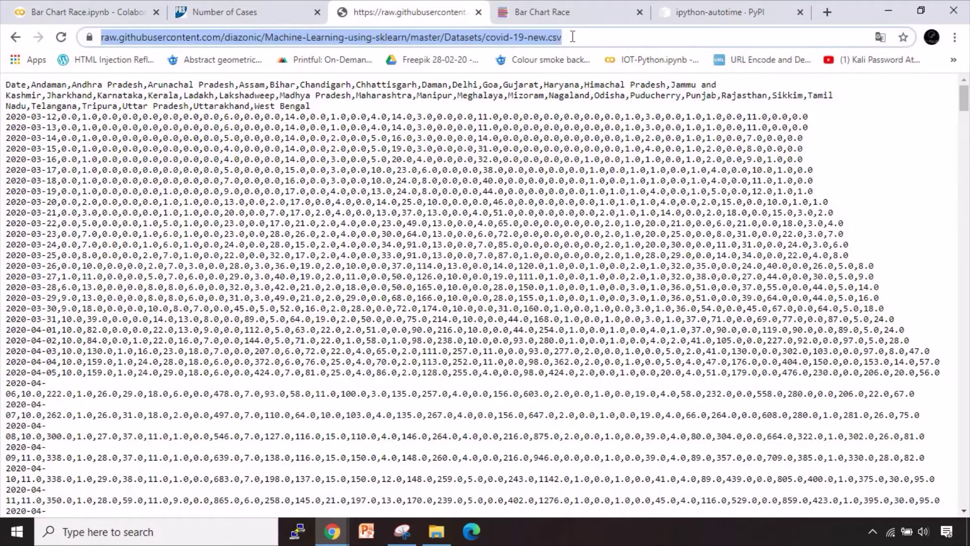
{"action": "left_click", "coordinate": [96, 11]}
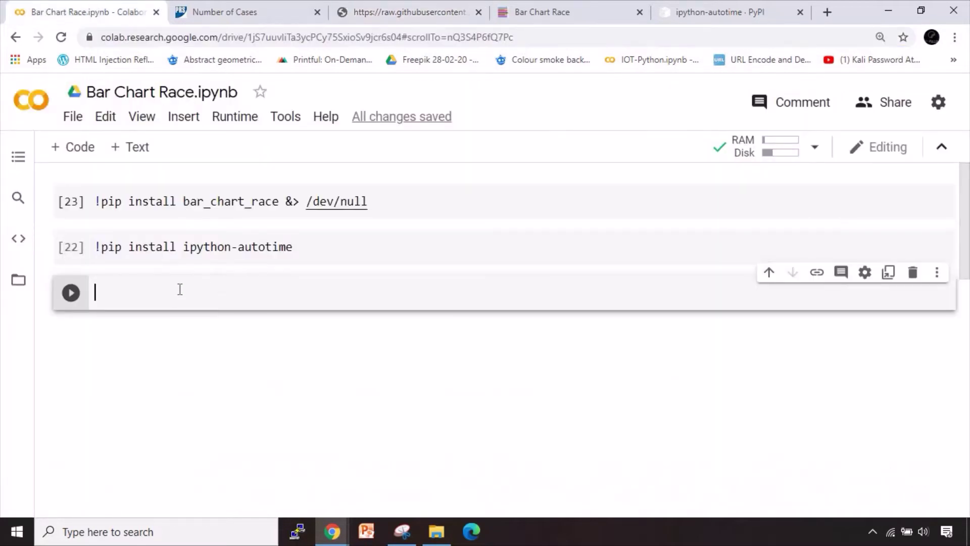
{"action": "type", "text": "impor"}
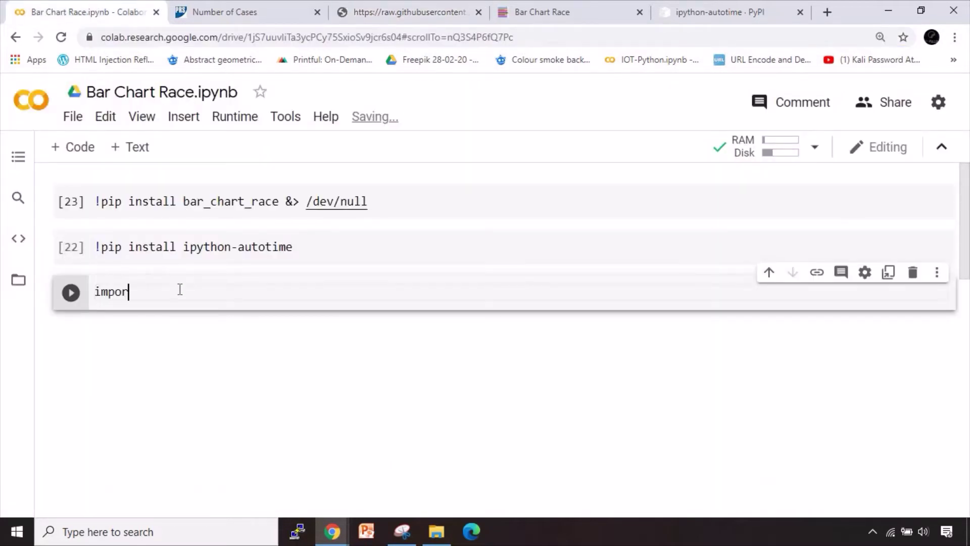
{"action": "type", "text": "t pandas as"}
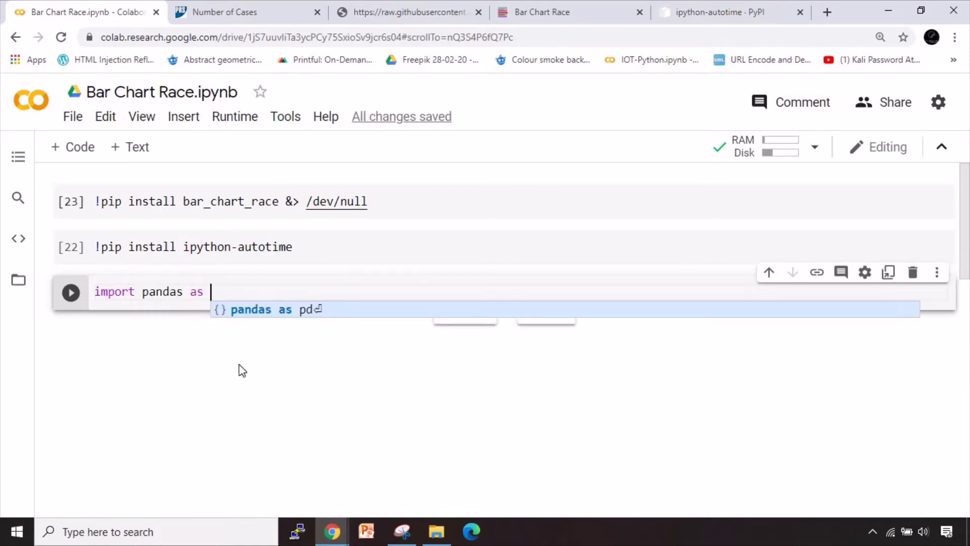
Zoom in, hide the notebook header, and enter 'import pandas as pd' in the third cell
{"action": "key", "text": "ctrl+plus"}
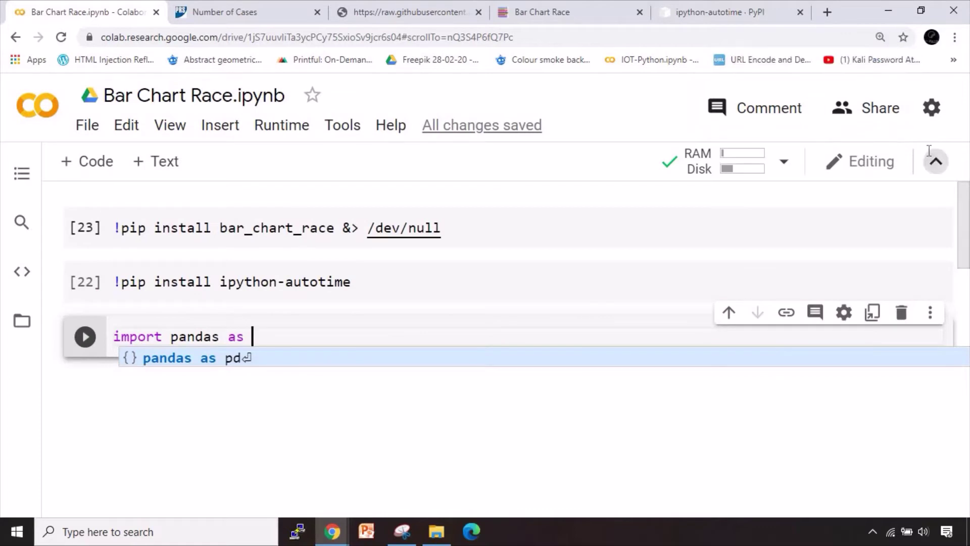
{"action": "left_click", "coordinate": [936, 160]}
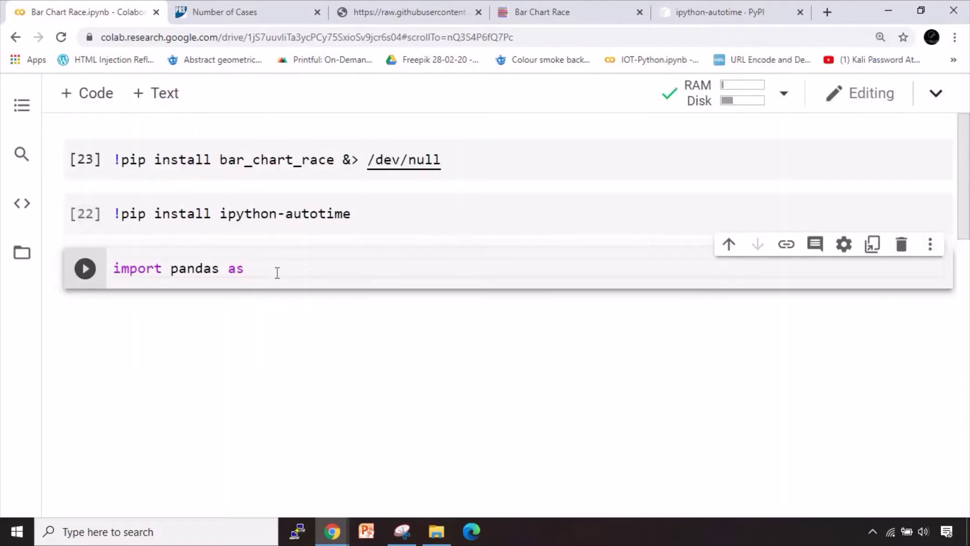
{"action": "type", "text": "pd"}
{"action": "key", "text": "Return"}
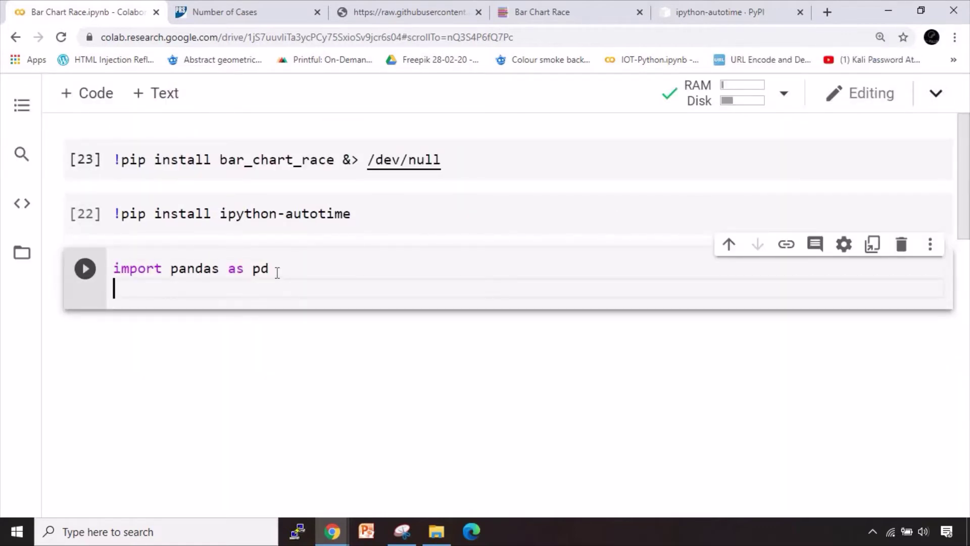
{"action": "type", "text": "df = pd.read_csv('"}
Add df = pd.read_csv(raw CSV URL, index_col='Date'), confirming the Date header in the dataset
{"action": "key", "text": "ctrl+v"}
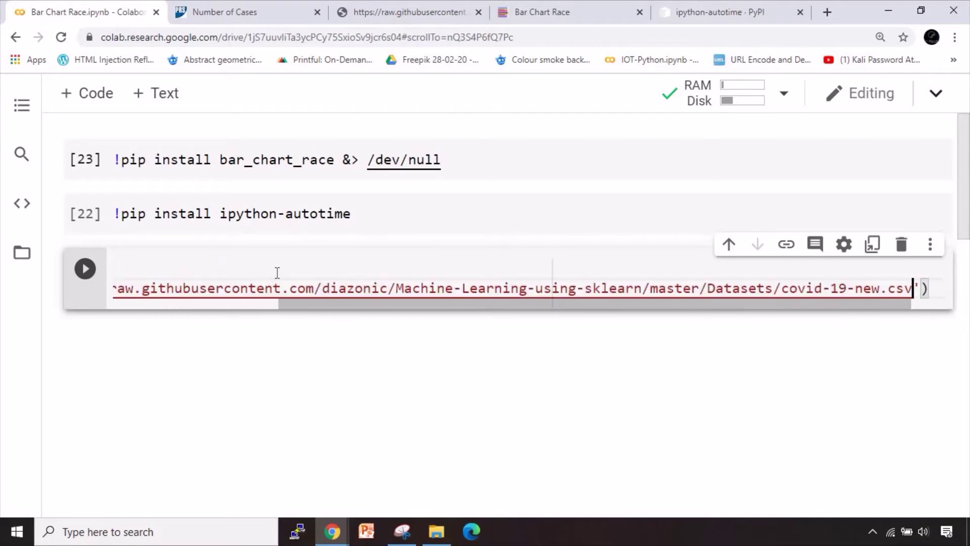
{"action": "type", "text": "',"}
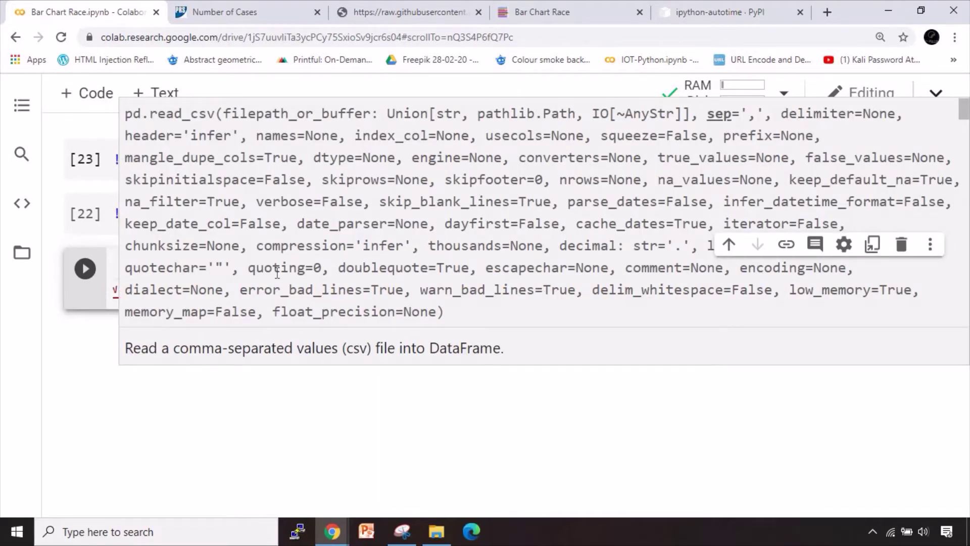
{"action": "type", "text": "i"}
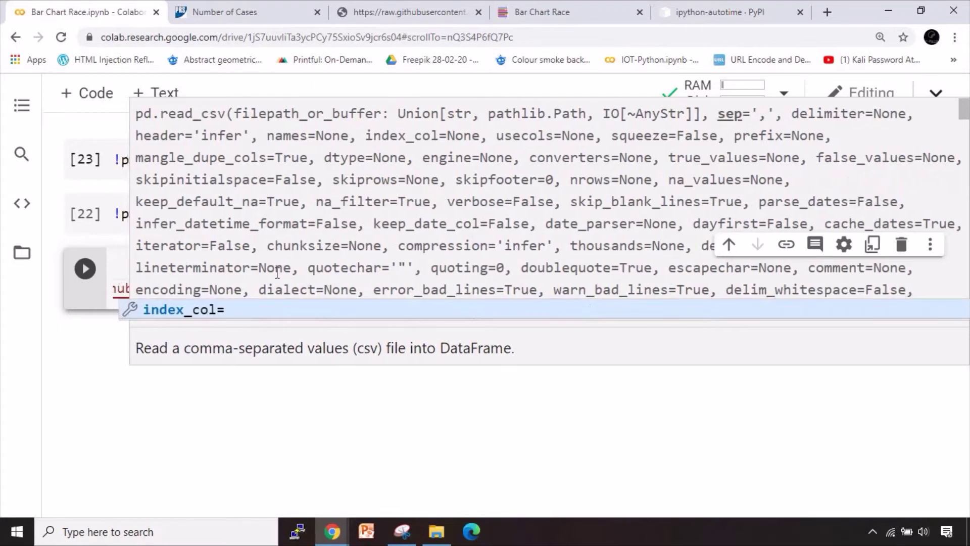
{"action": "type", "text": "nd"}
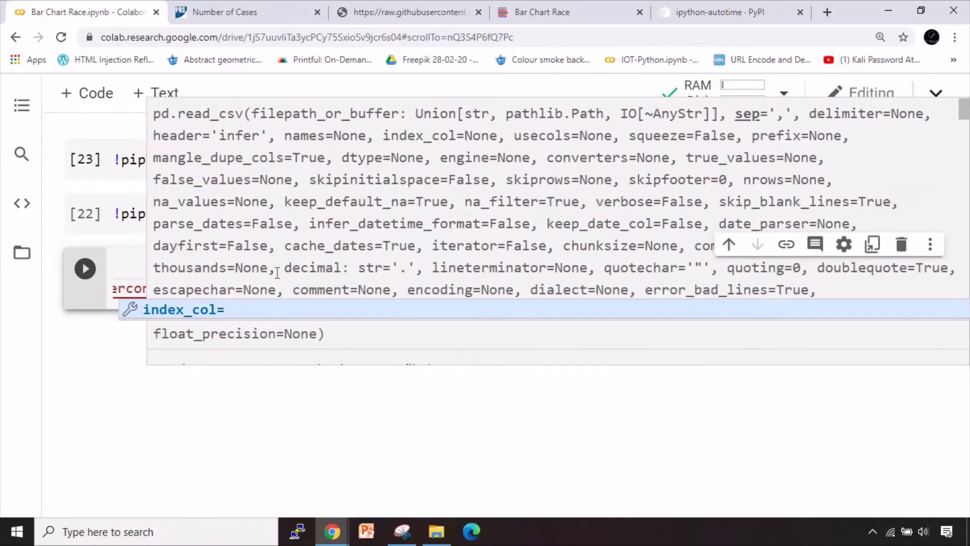
{"action": "key", "text": "Tab"}
{"action": "type", "text": "'"}
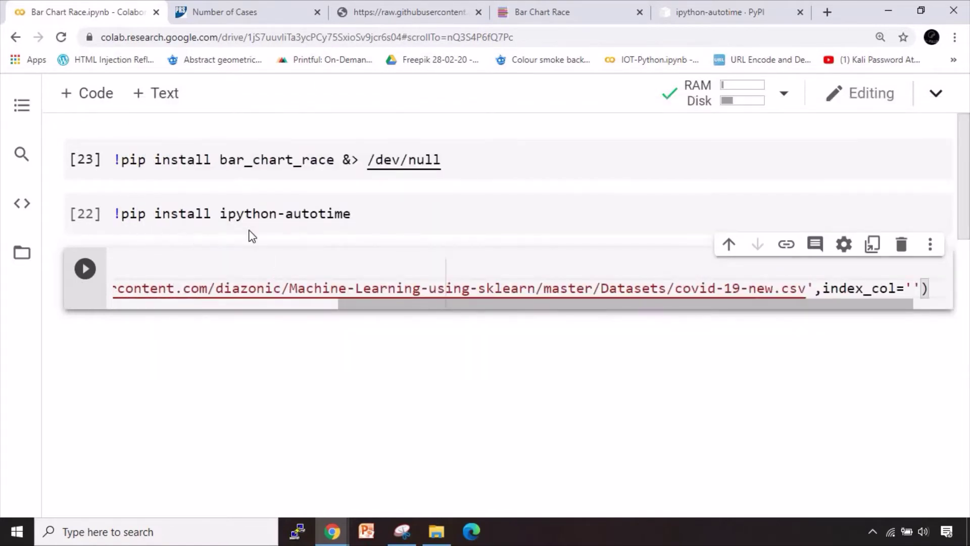
{"action": "key", "text": "ctrl+3"}
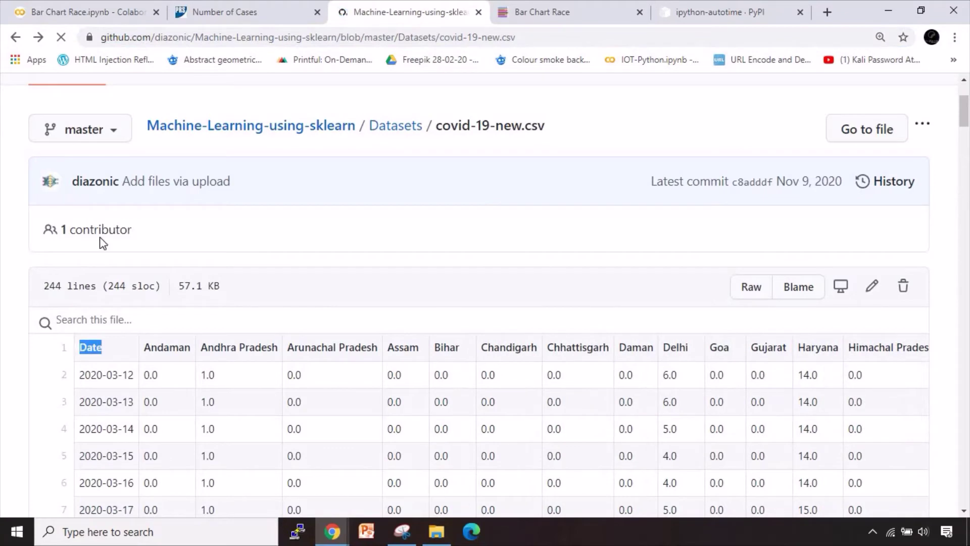
{"action": "key", "text": "ctrl+1"}
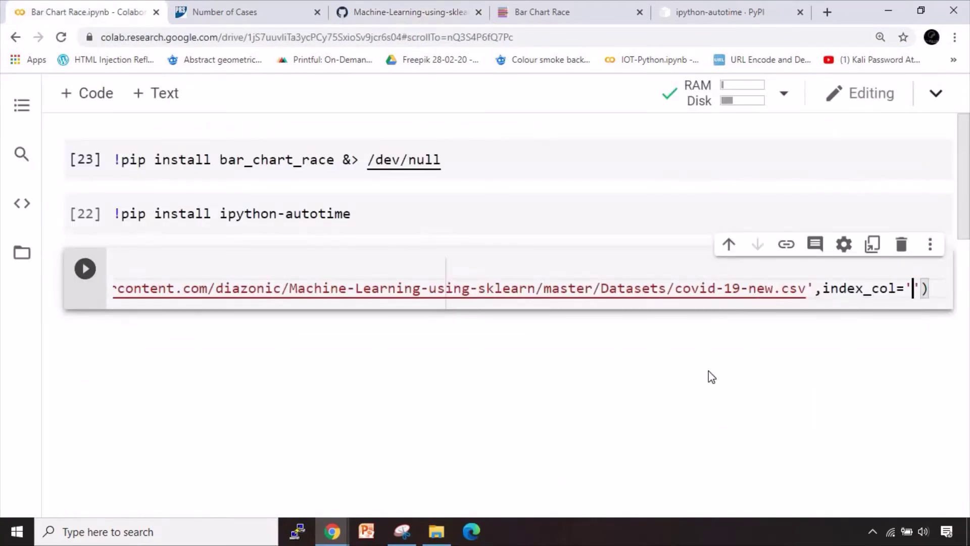
{"action": "type", "text": "Date"}
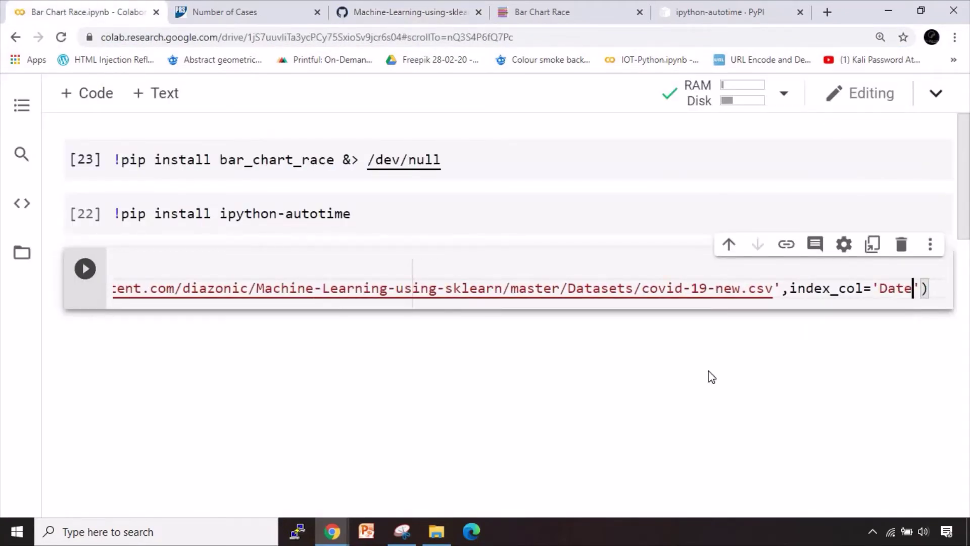
{"action": "key", "text": "End"}
{"action": "key", "text": "Return"}
{"action": "type", "text": "df"}
Run the cell to display the Date-indexed df of 243 rows × 36 columns
{"action": "key", "text": "shift+Return"}
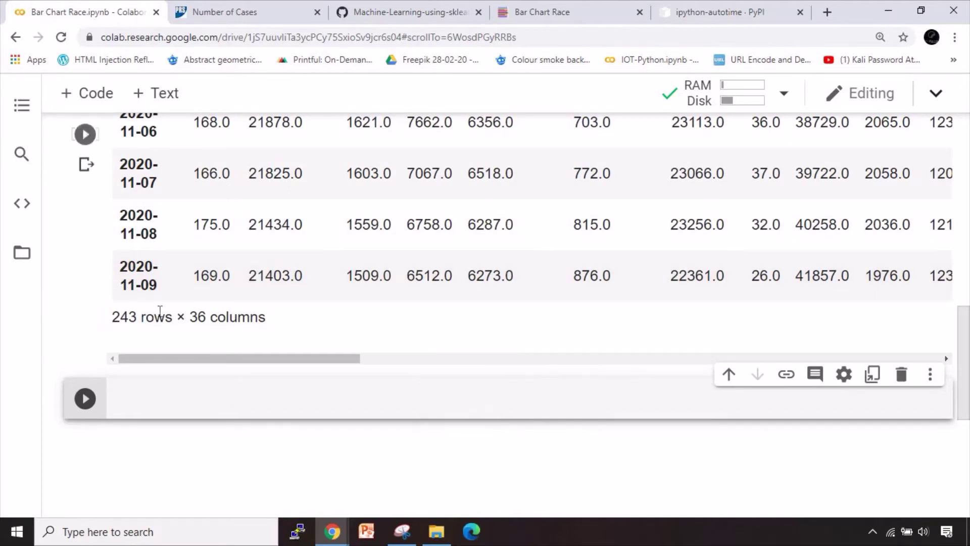
{"action": "scroll", "coordinate": [288, 296], "scroll_direction": "up", "scroll_amount": 6}
{"action": "scroll", "coordinate": [287, 287], "scroll_direction": "up", "scroll_amount": 2}
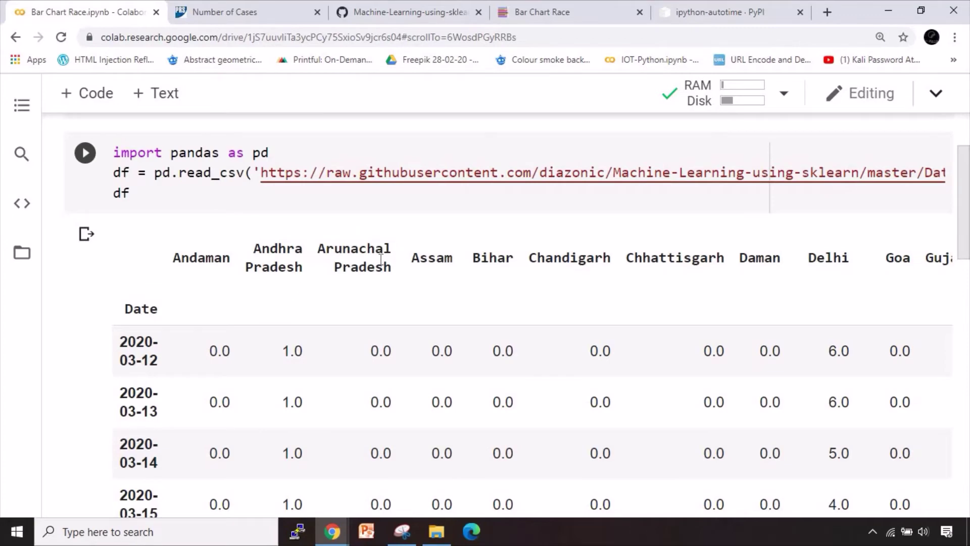
{"action": "scroll", "coordinate": [324, 267], "scroll_direction": "down", "scroll_amount": 4}
{"action": "scroll", "coordinate": [329, 275], "scroll_direction": "down", "scroll_amount": 2}
{"action": "scroll", "coordinate": [314, 298], "scroll_direction": "down", "scroll_amount": 2}
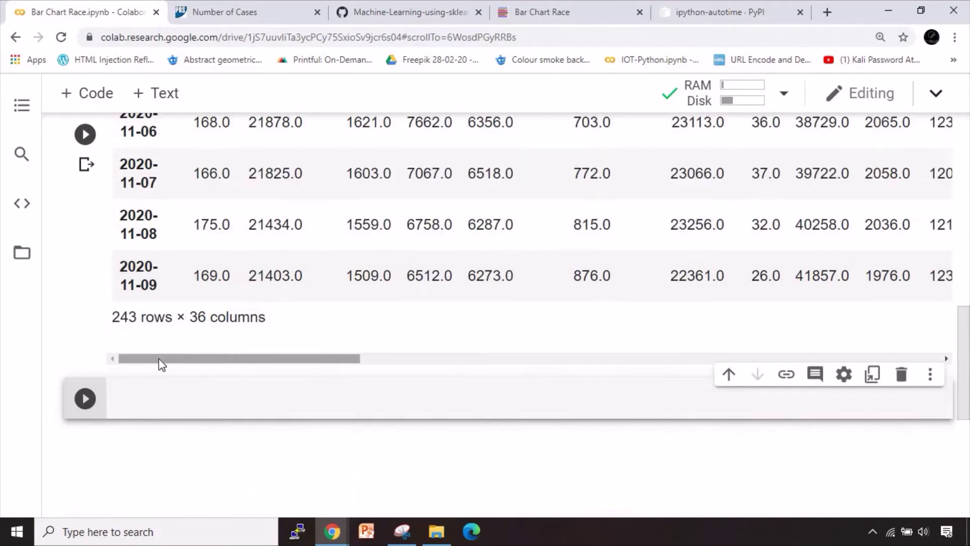
{"action": "mouse_move", "coordinate": [158, 359]}
{"action": "left_mouse_down"}
{"action": "mouse_move", "coordinate": [817, 361]}
{"action": "mouse_move", "coordinate": [125, 244]}
{"action": "left_mouse_up"}
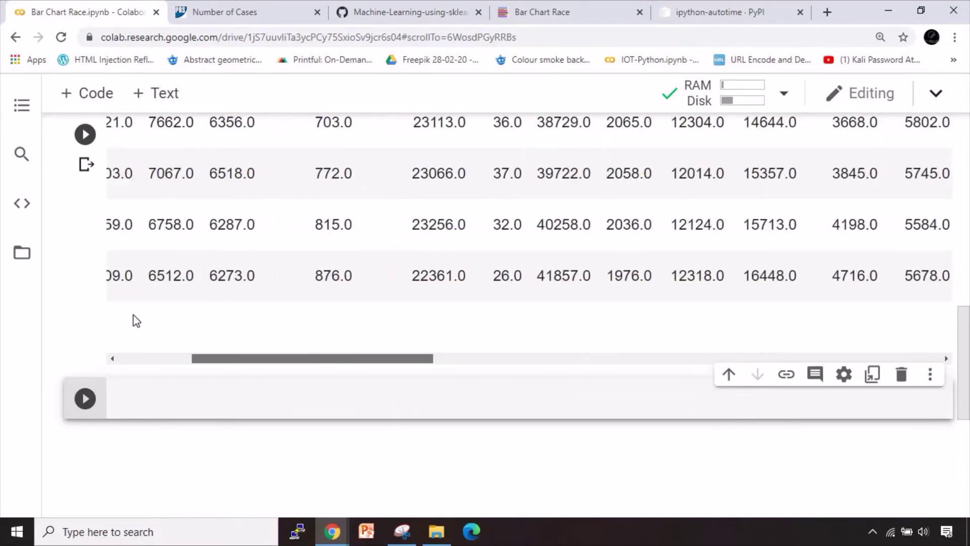
{"action": "scroll", "coordinate": [137, 235], "scroll_direction": "up", "scroll_amount": 5}
{"action": "scroll", "coordinate": [148, 251], "scroll_direction": "up", "scroll_amount": 3}
{"action": "scroll", "coordinate": [148, 251], "scroll_direction": "down", "scroll_amount": 1}
{"action": "scroll", "coordinate": [144, 243], "scroll_direction": "down", "scroll_amount": 1}
{"action": "scroll", "coordinate": [142, 241], "scroll_direction": "up", "scroll_amount": 1}
{"action": "scroll", "coordinate": [143, 241], "scroll_direction": "down", "scroll_amount": 2}
{"action": "scroll", "coordinate": [210, 360], "scroll_direction": "down", "scroll_amount": 4}
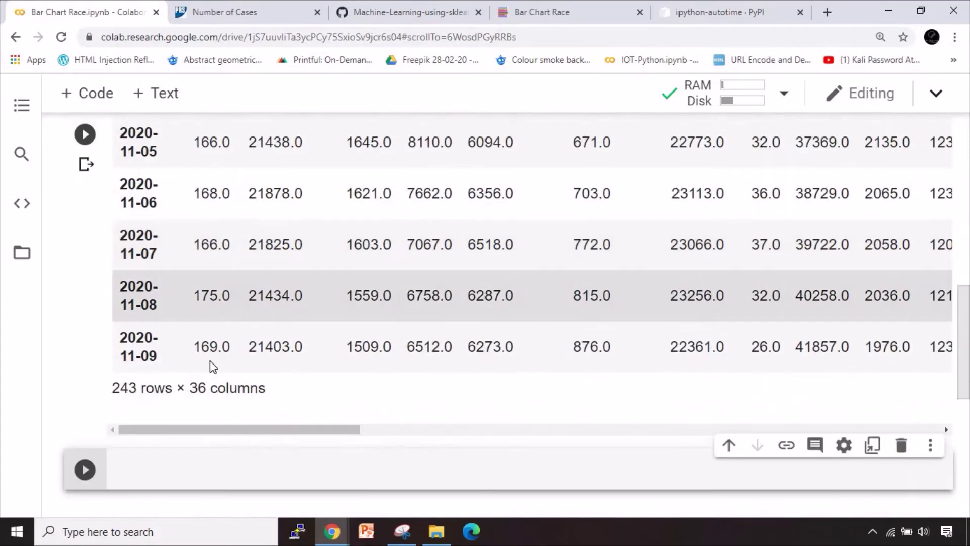
{"action": "scroll", "coordinate": [217, 323], "scroll_direction": "down", "scroll_amount": 2}
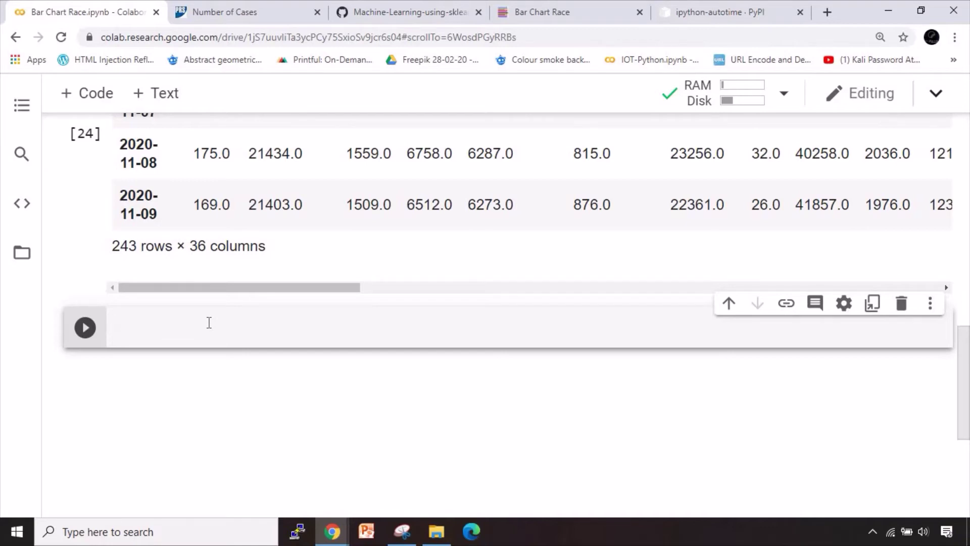
{"action": "type", "text": "import "}
{"action": "type", "text": "bar_chart)"}
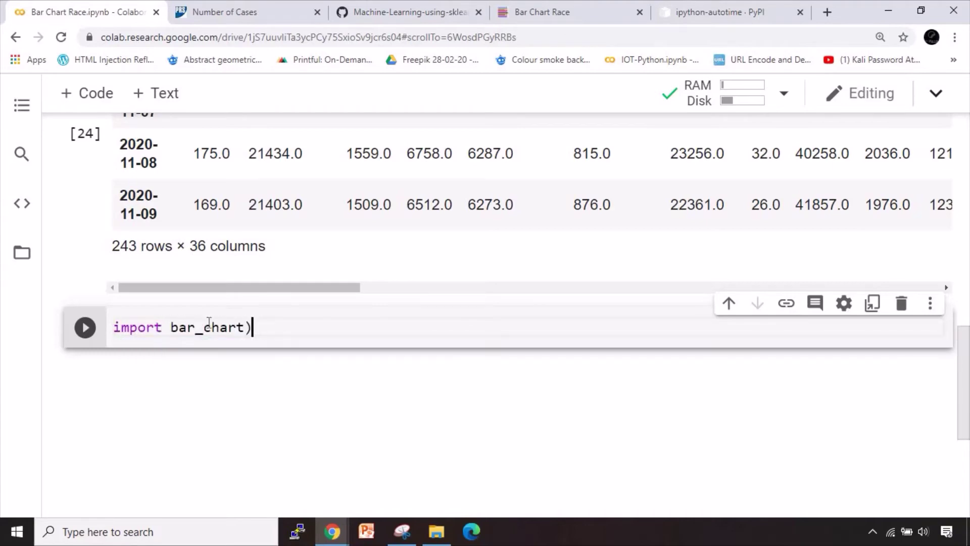
Correct the typos in 'import bar_chart_race as bcr' and run the cell
{"action": "key", "text": "BackSpace"}
{"action": "type", "text": "_race as c"}
{"action": "key", "text": "BackSpace"}
{"action": "type", "text": "bcr"}
{"action": "key", "text": "shift+Return"}
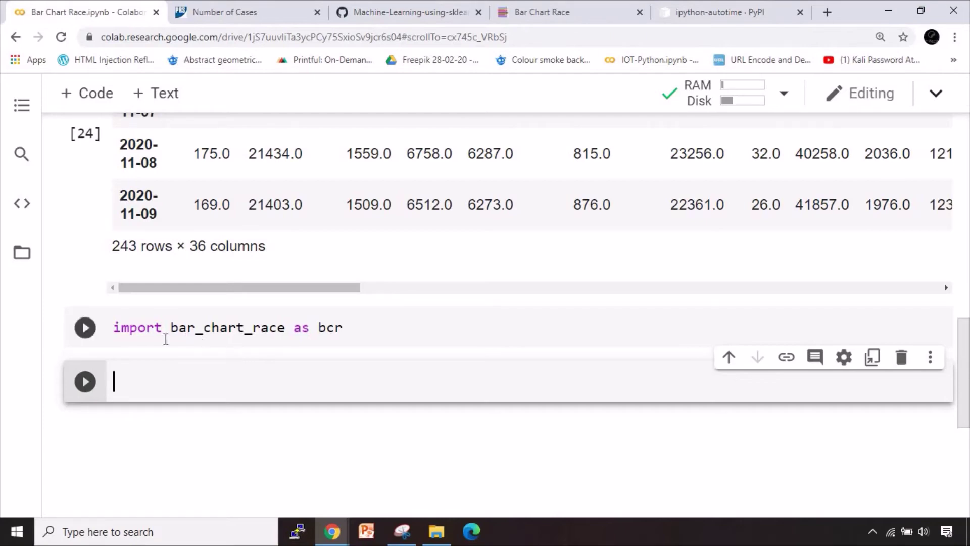
{"action": "scroll", "coordinate": [95, 325], "scroll_direction": "up", "scroll_amount": 2}
{"action": "scroll", "coordinate": [137, 275], "scroll_direction": "up", "scroll_amount": 8}
{"action": "scroll", "coordinate": [137, 276], "scroll_direction": "up", "scroll_amount": 1}
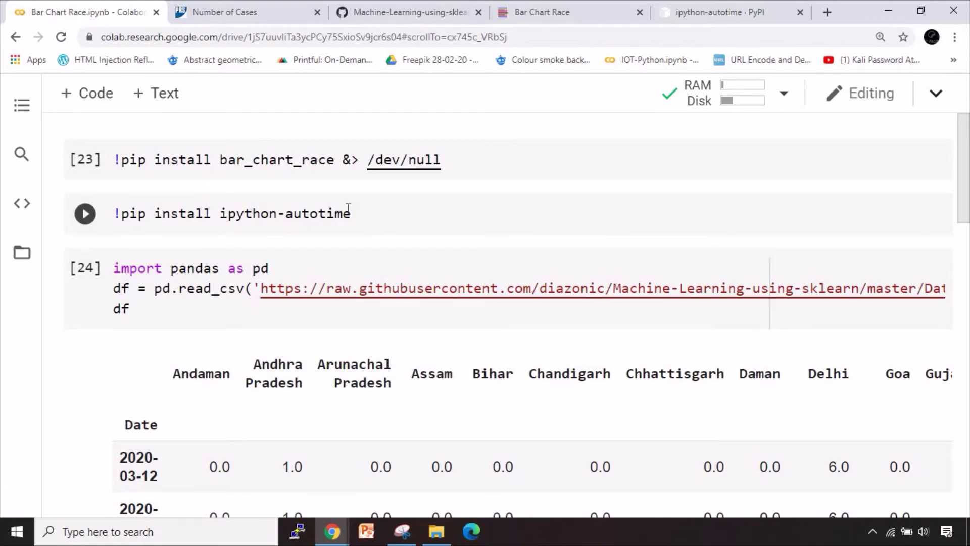
Find the '%load_ext autotime' example on the ipython-autotime PyPI page, then return to the notebook
{"action": "left_click", "coordinate": [363, 216]}
{"action": "left_click", "coordinate": [716, 1]}
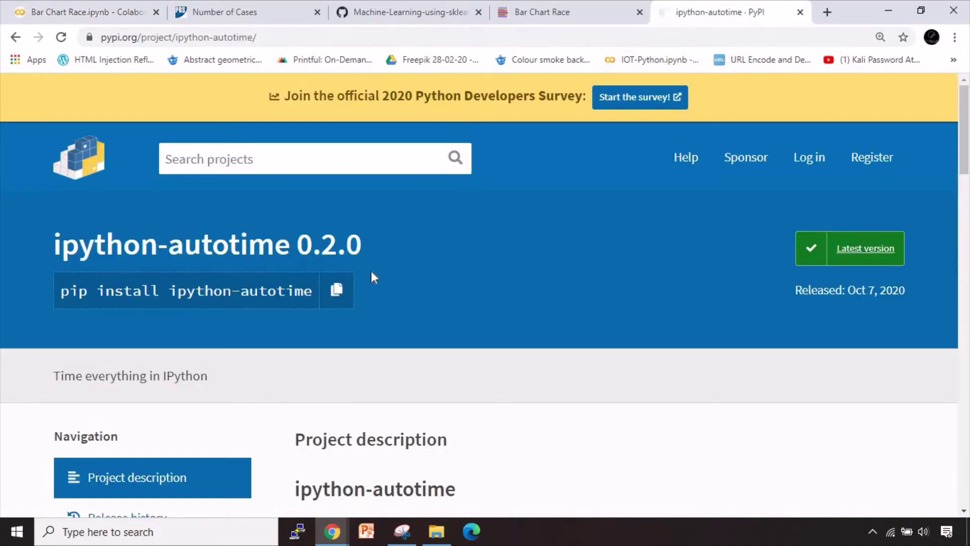
{"action": "scroll", "coordinate": [371, 271], "scroll_direction": "down", "scroll_amount": 5}
{"action": "scroll", "coordinate": [410, 266], "scroll_direction": "down", "scroll_amount": 1}
{"action": "scroll", "coordinate": [413, 264], "scroll_direction": "down", "scroll_amount": 2}
{"action": "scroll", "coordinate": [413, 271], "scroll_direction": "up", "scroll_amount": 1}
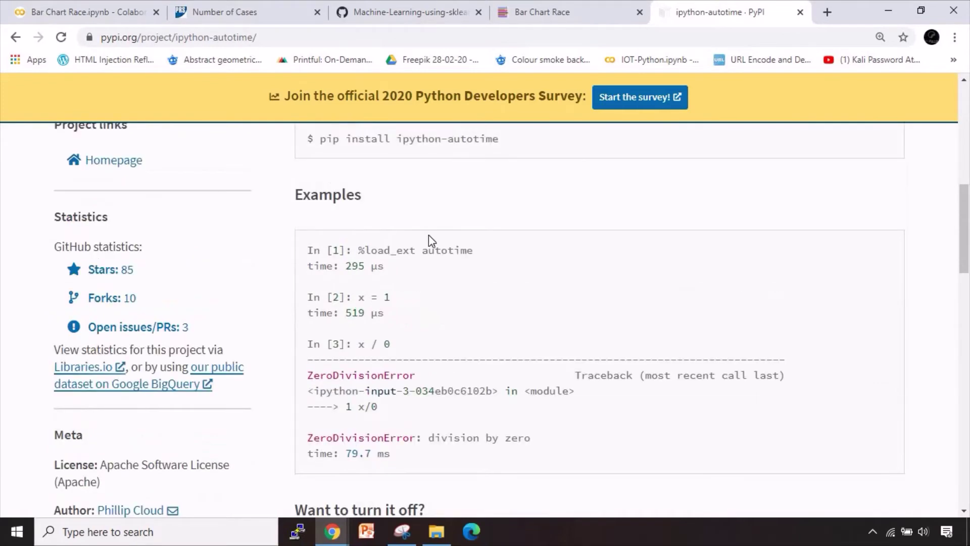
{"action": "left_click_drag", "start_coordinate": [473, 251], "coordinate": [358, 251]}
{"action": "key", "text": "ctrl+c"}
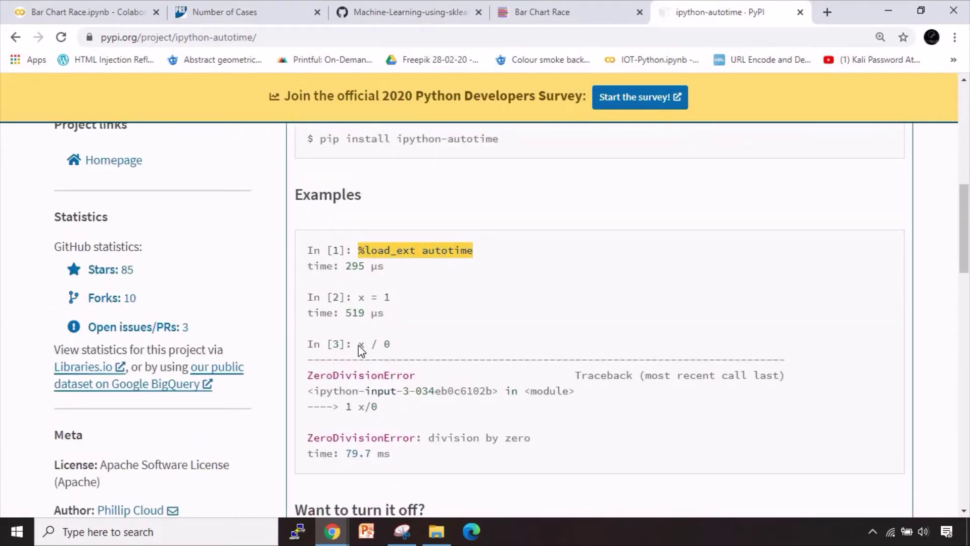
{"action": "left_click", "coordinate": [107, 9]}
{"action": "scroll", "coordinate": [218, 349], "scroll_direction": "down", "scroll_amount": 5}
{"action": "scroll", "coordinate": [218, 358], "scroll_direction": "down", "scroll_amount": 5}
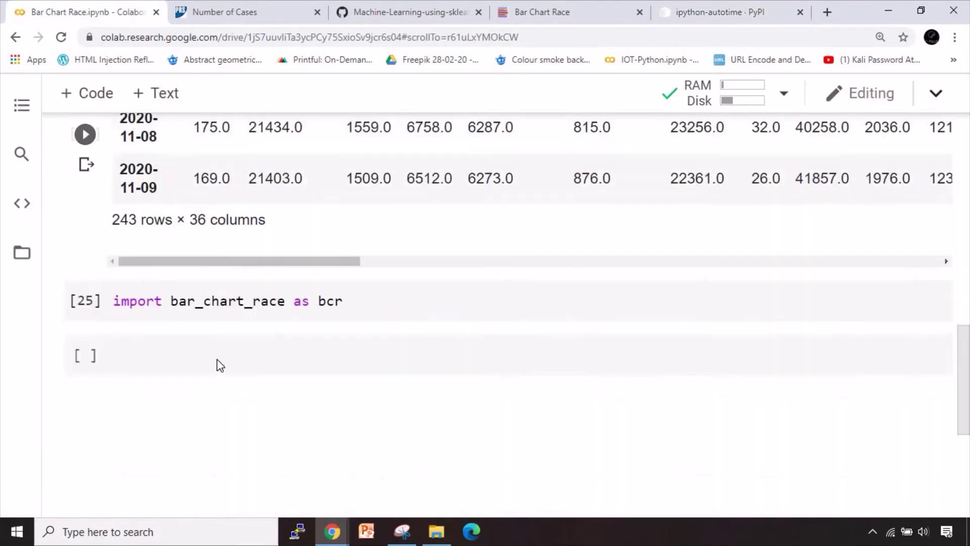
{"action": "scroll", "coordinate": [217, 359], "scroll_direction": "down", "scroll_amount": 1}
Add '%load_ext autotime' above the bcr import, rerun it, and note the 175 µs timing
{"action": "left_click", "coordinate": [118, 230]}
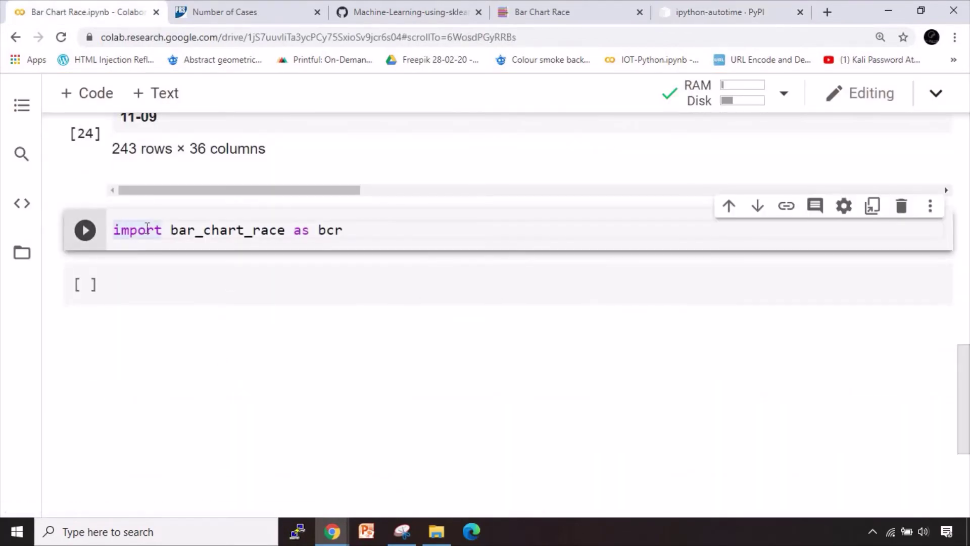
{"action": "key", "text": "Return"}
{"action": "key", "text": "Up"}
{"action": "key", "text": "ctrl+v"}
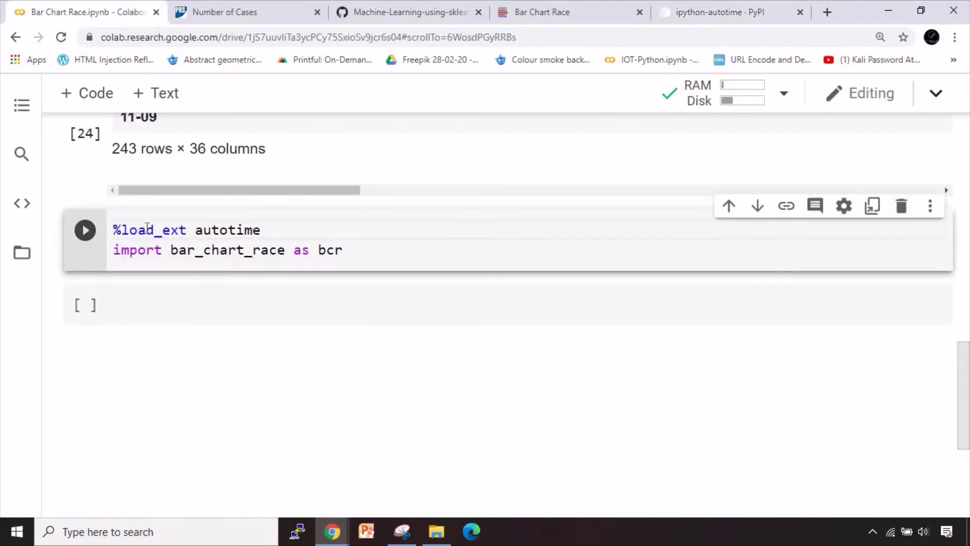
{"action": "key", "text": "shift+Return"}
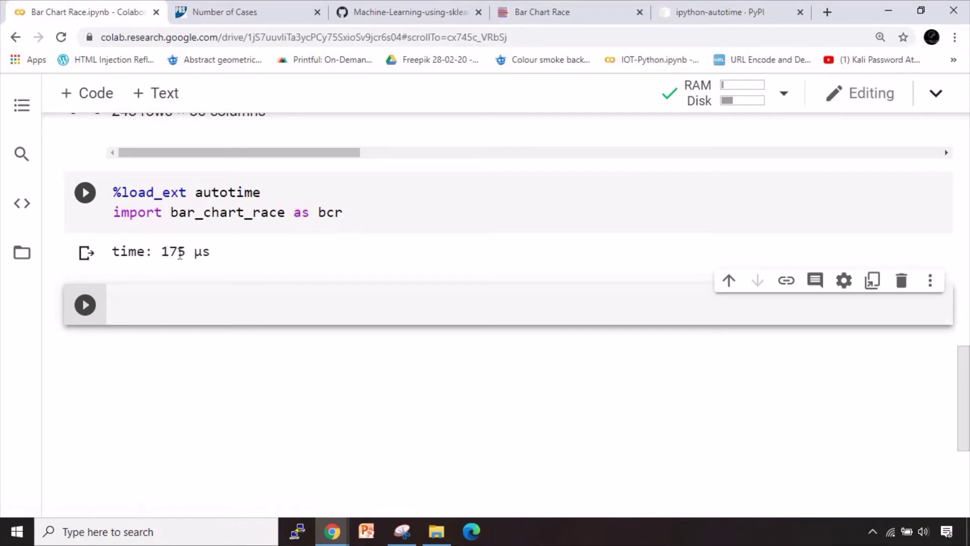
{"action": "left_click_drag", "start_coordinate": [161, 252], "coordinate": [210, 253]}
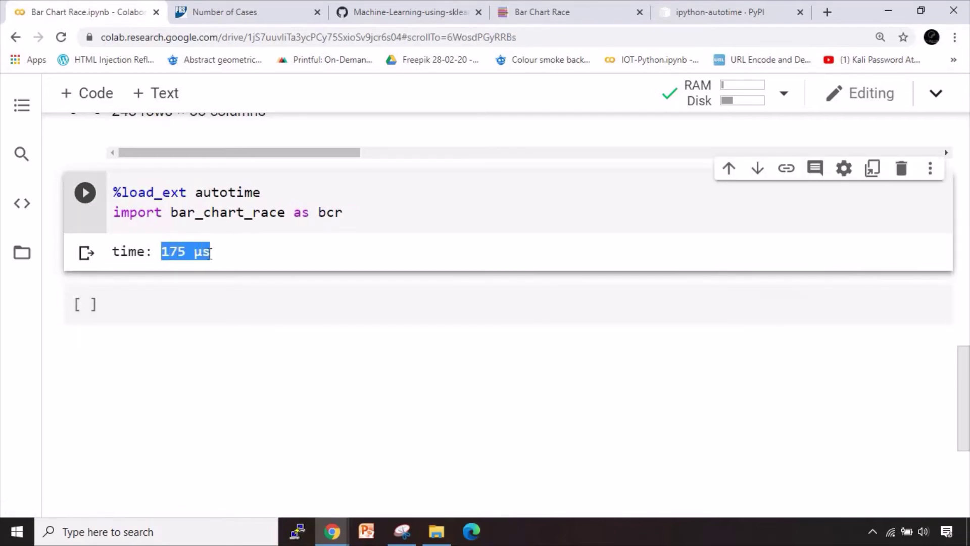
{"action": "left_click", "coordinate": [187, 304]}
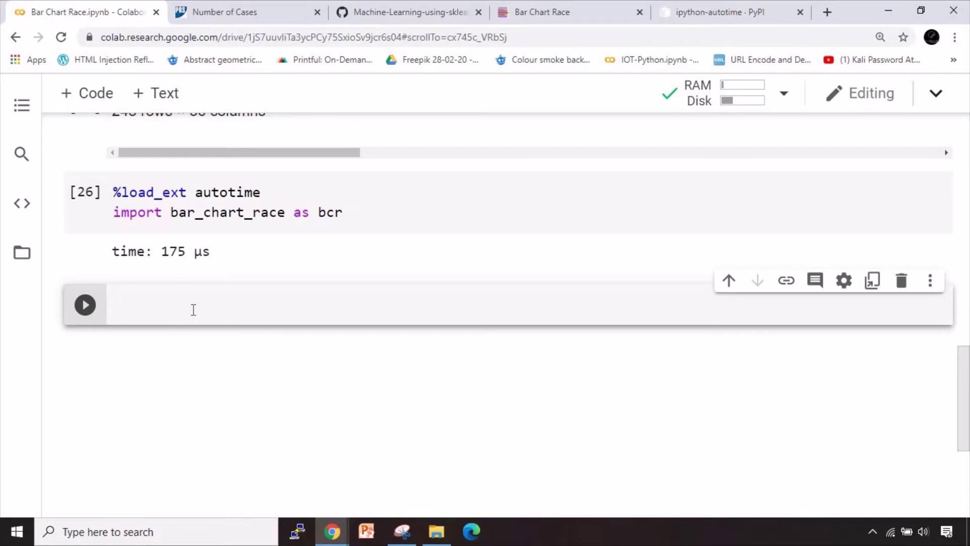
{"action": "type", "text": "bcr.bar_"}
Write bcr.bar_chart_race(df=df, n_bars=5, filter_column_colors=True, with a title argument started
{"action": "key", "text": "Tab"}
{"action": "type", "text": "("}
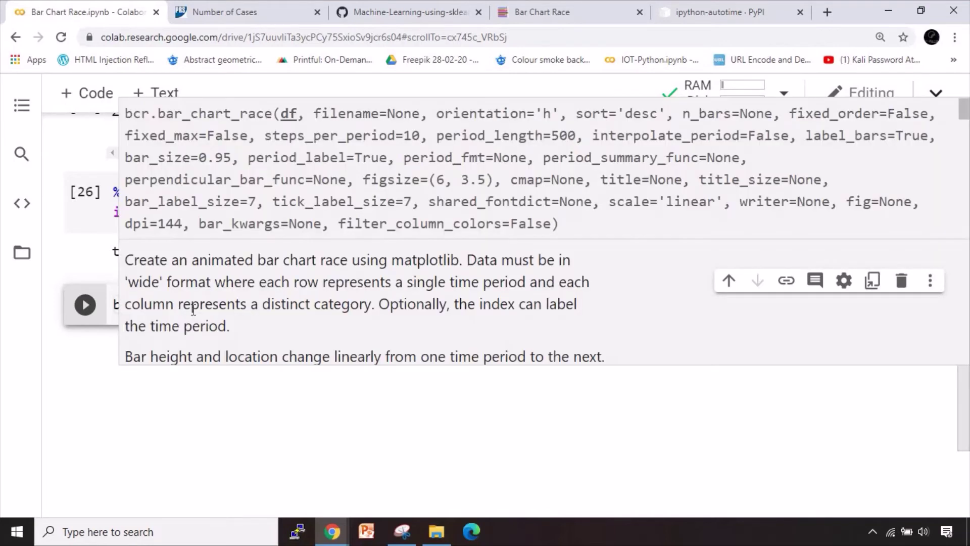
{"action": "type", "text": "df"}
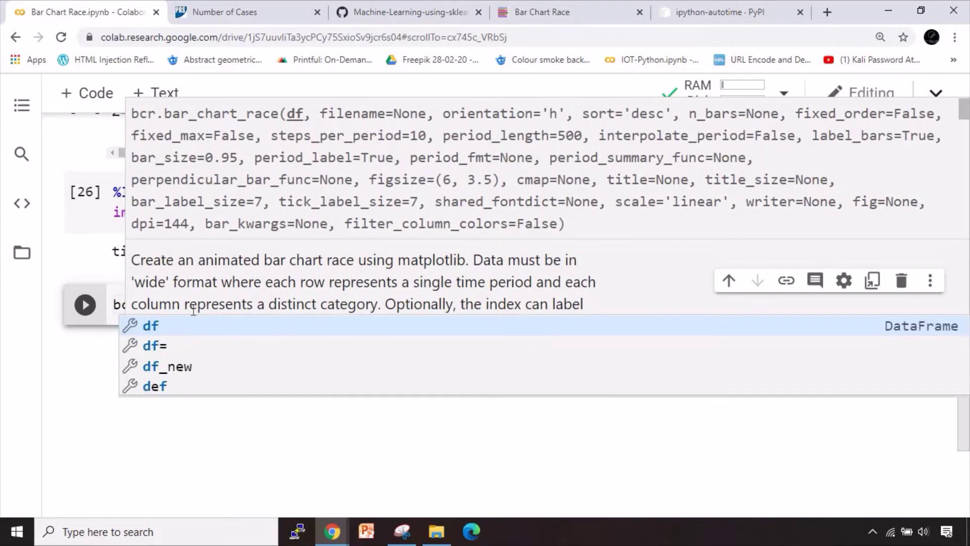
{"action": "type", "text": "="}
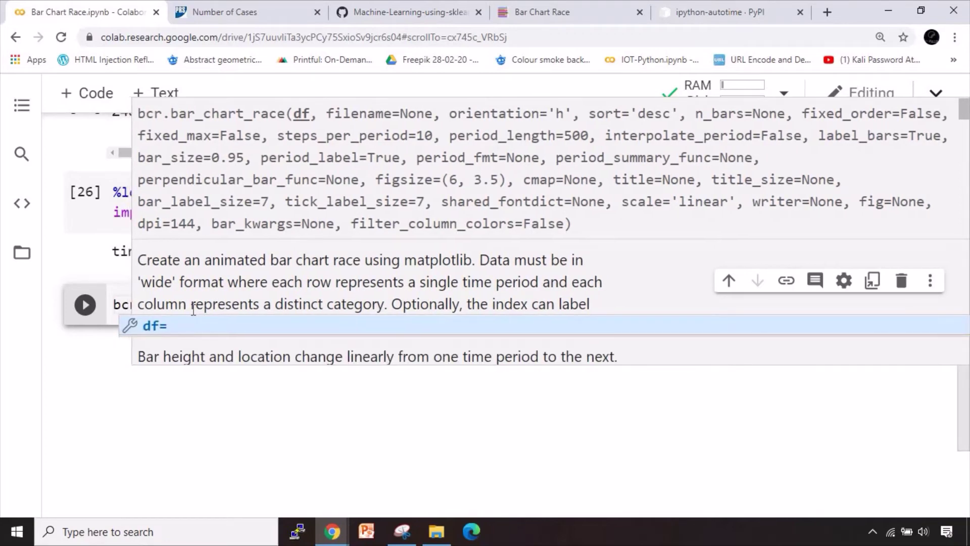
{"action": "type", "text": "df)"}
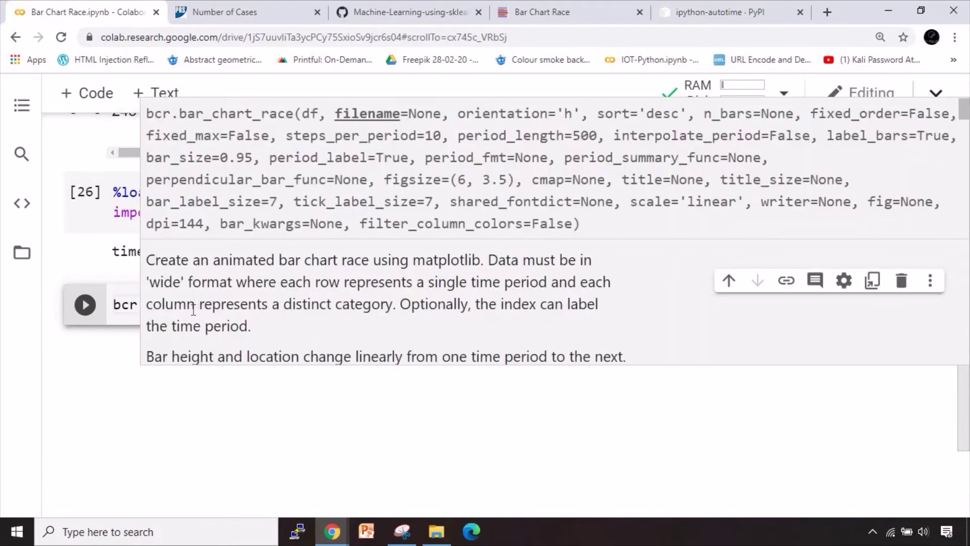
{"action": "type", "text": "n"}
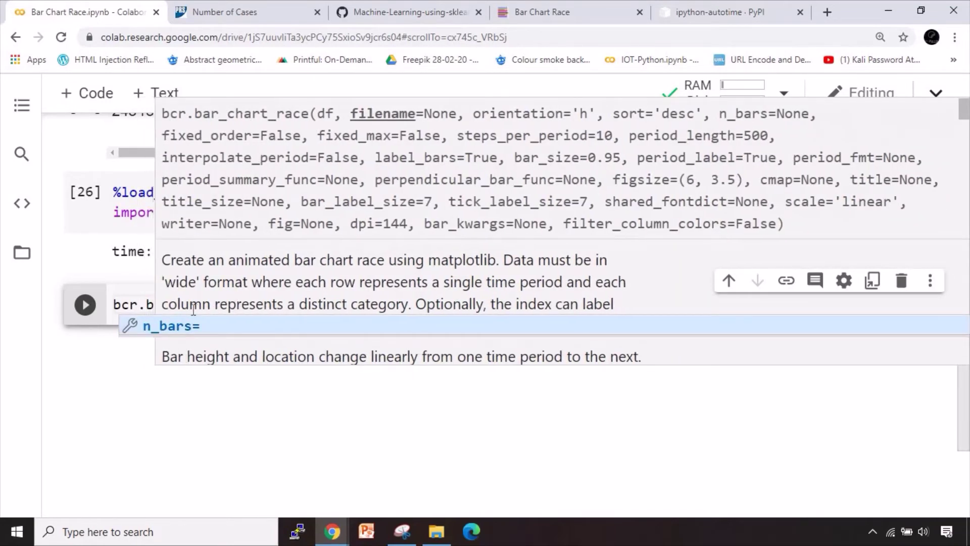
{"action": "type", "text": "_"}
{"action": "key", "text": "Tab"}
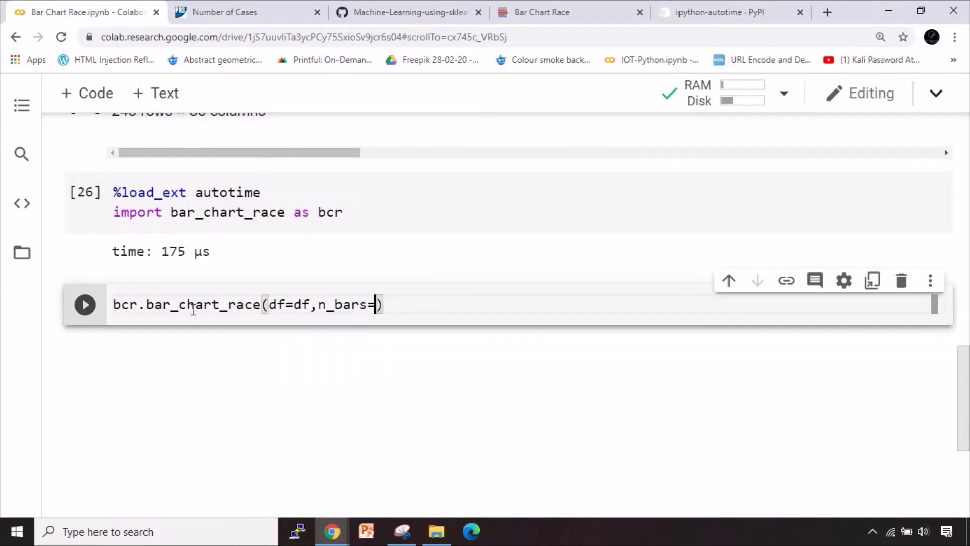
{"action": "type", "text": "5"}
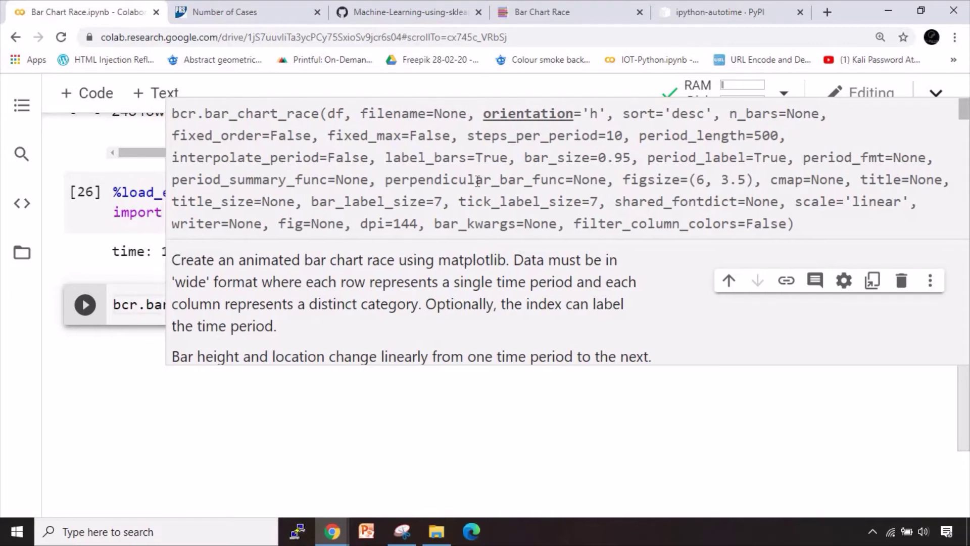
{"action": "type", "text": "filt"}
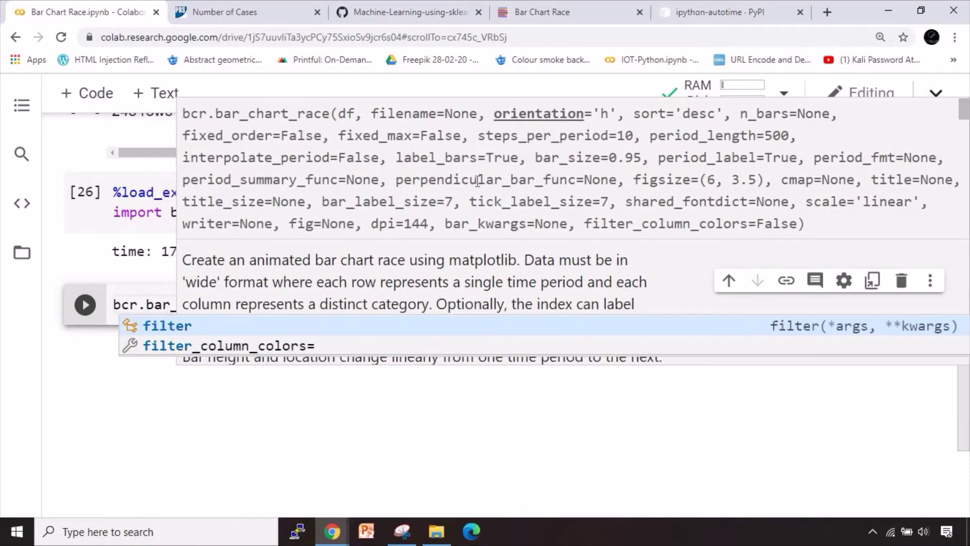
{"action": "key", "text": "Down"}
{"action": "key", "text": "Return"}
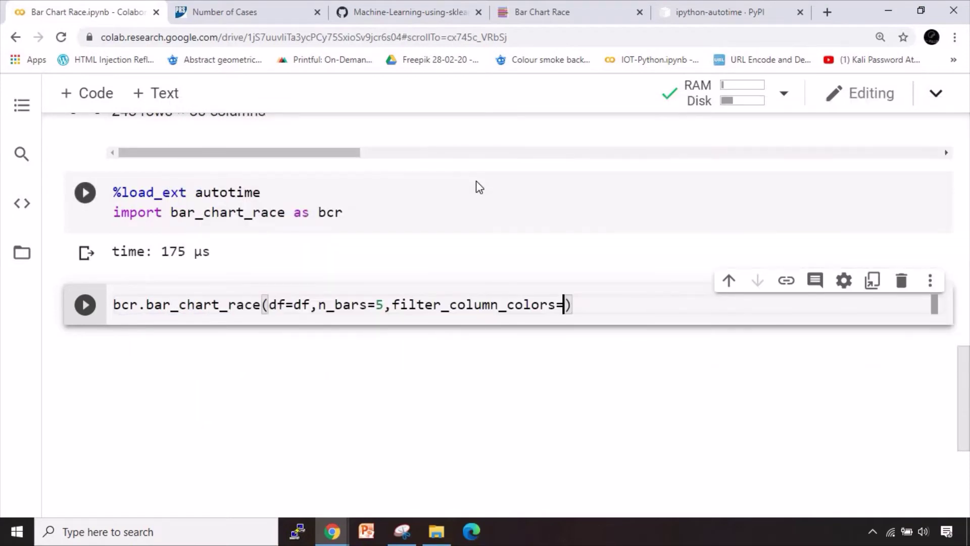
{"action": "type", "text": "True,"}
{"action": "key", "text": "Return"}
{"action": "type", "text": "title="}
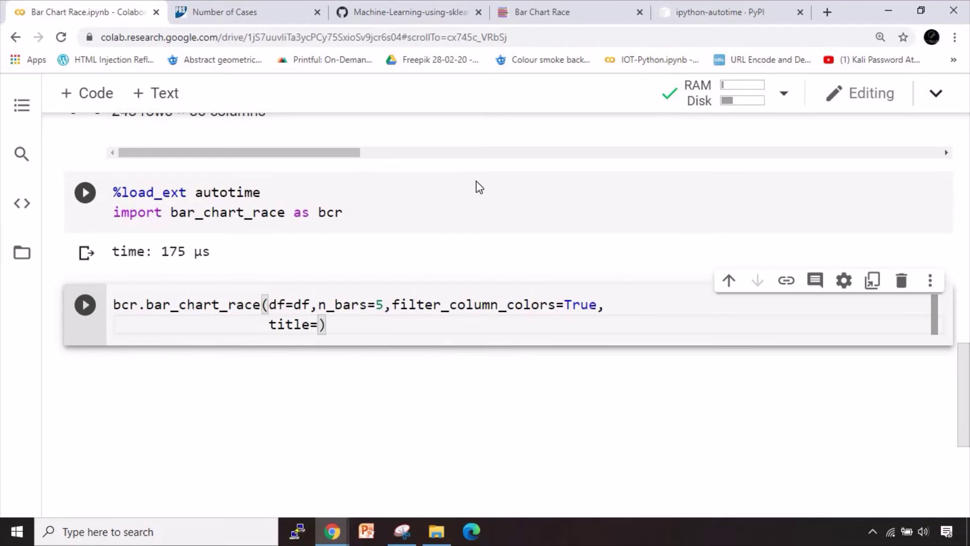
{"action": "type", "text": "'COVID-19 "}
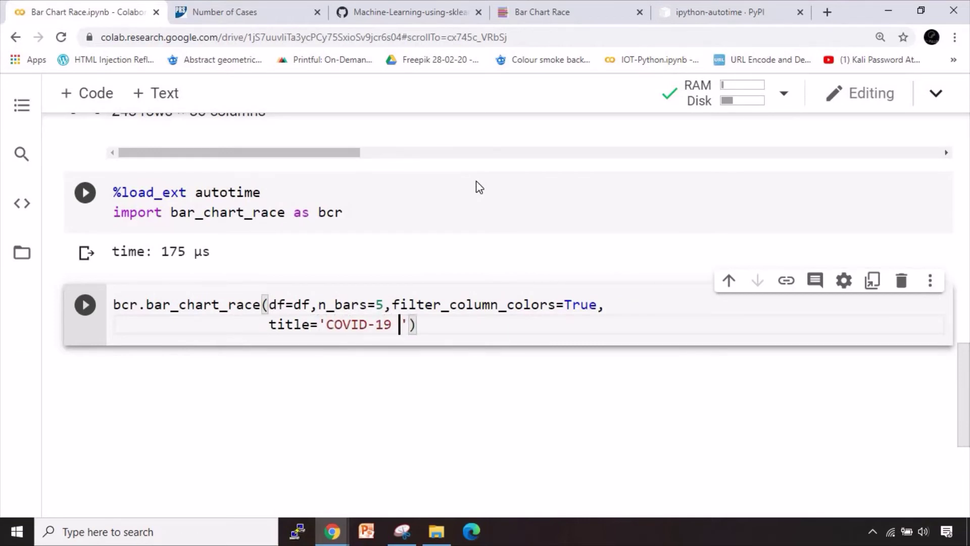
{"action": "type", "text": "Active Cases in India"}
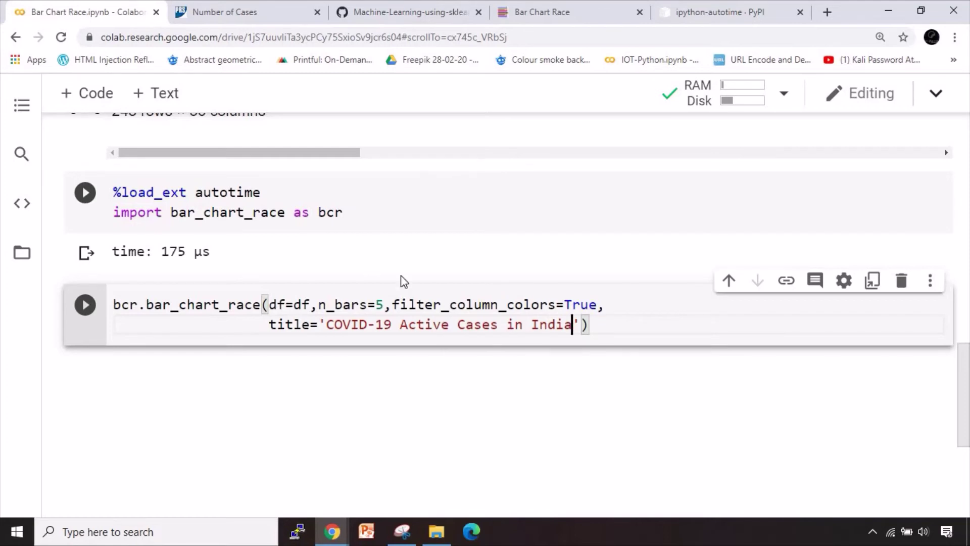
Complete the title as 'COVID-19 Active Cases in India' and run bcr.bar_chart_race? in a cell above
{"action": "key", "text": "ctrl+Return"}
{"action": "left_click", "coordinate": [432, 279]}
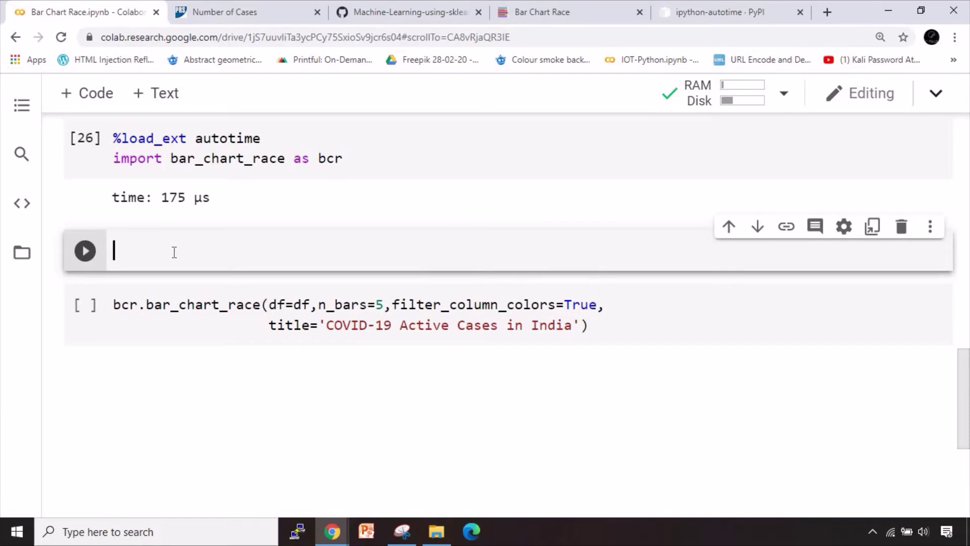
{"action": "type", "text": "bcr.bar"}
{"action": "key", "text": "Tab"}
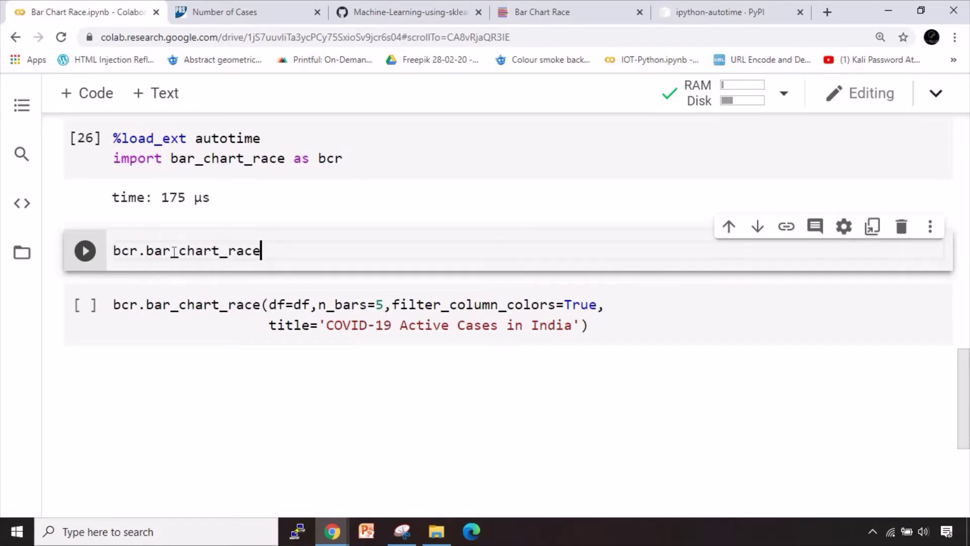
{"action": "type", "text": "?"}
{"action": "key", "text": "shift+Return"}
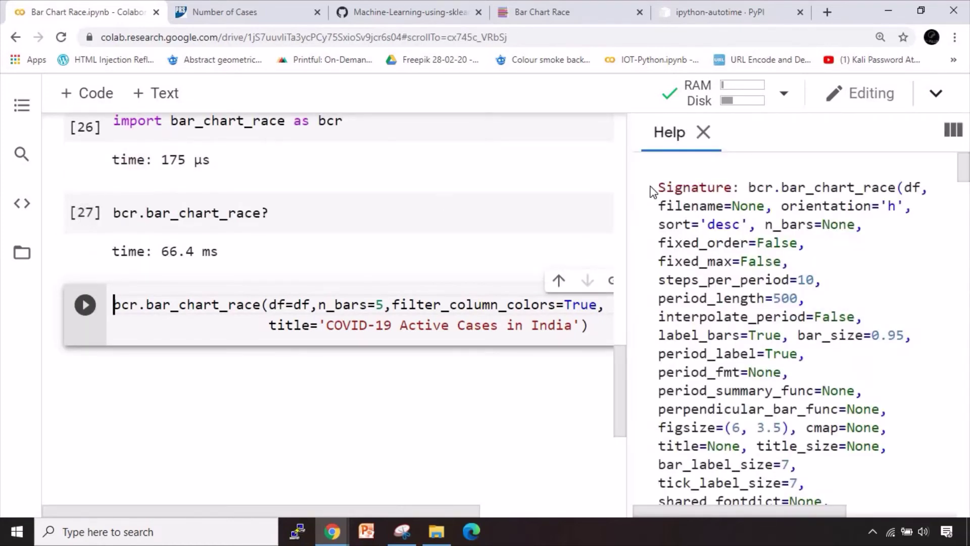
Dock the help pane as a separate tab and run the 'COVID-19 Active Cases in India' cell
{"action": "left_click", "coordinate": [948, 133]}
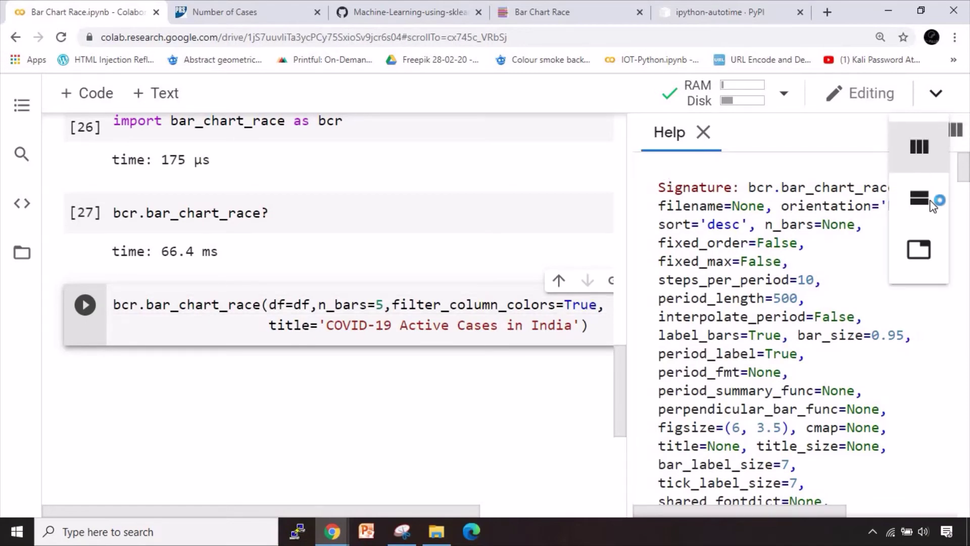
{"action": "left_click", "coordinate": [914, 250]}
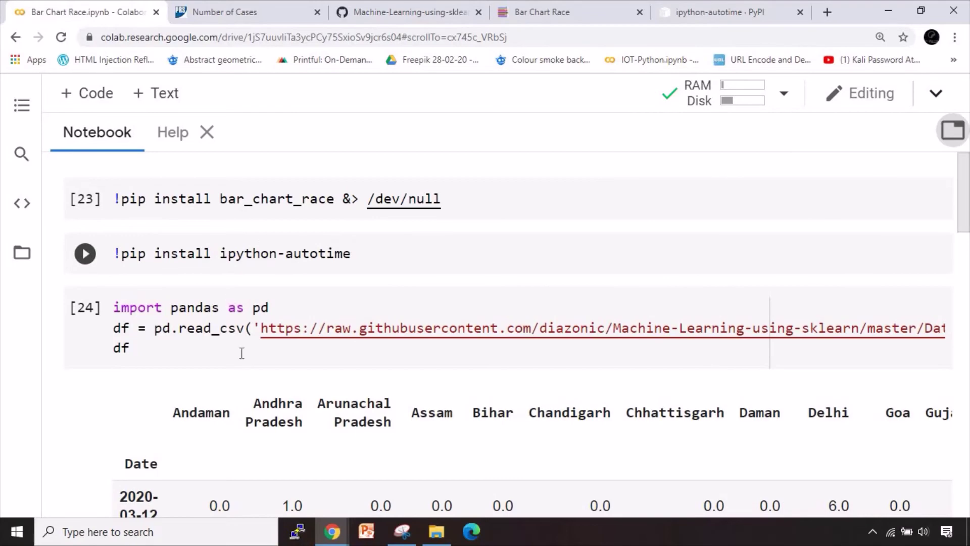
{"action": "scroll", "coordinate": [947, 283], "scroll_direction": "down", "scroll_amount": 5}
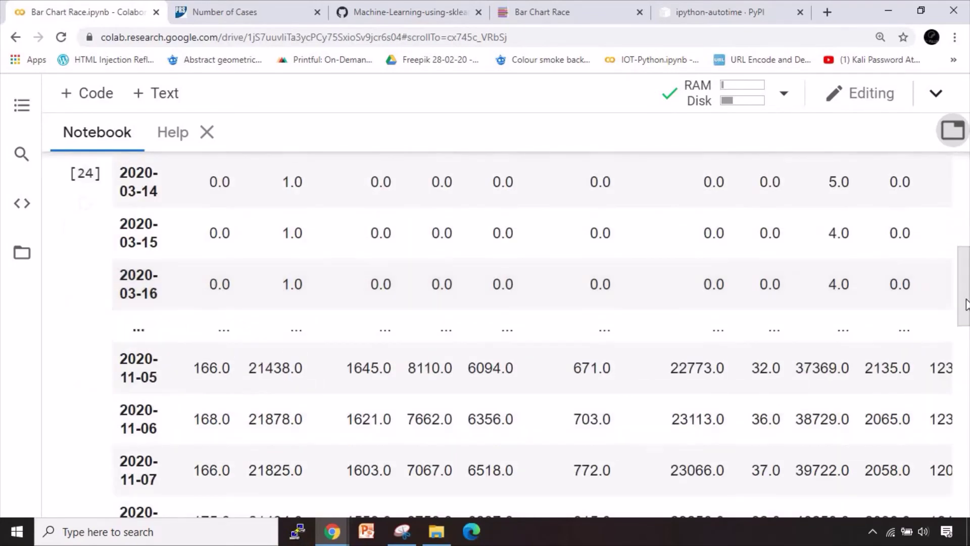
{"action": "left_click_drag", "start_coordinate": [960, 298], "coordinate": [948, 431]}
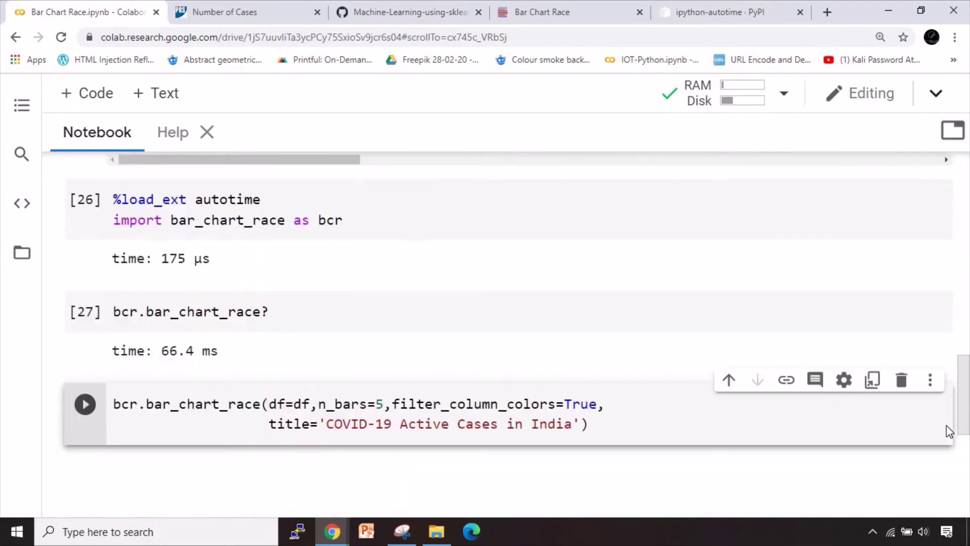
{"action": "left_click", "coordinate": [417, 290]}
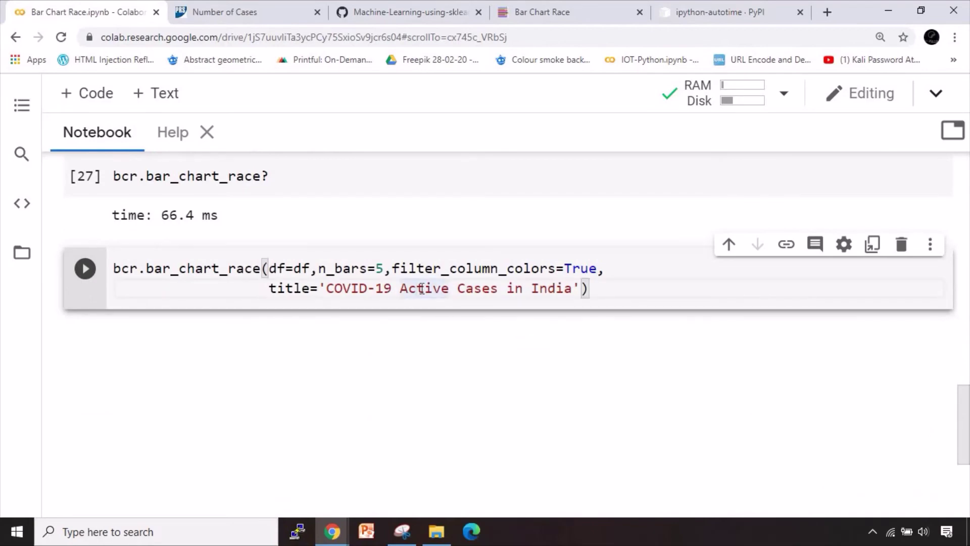
{"action": "key", "text": "shift+Return"}
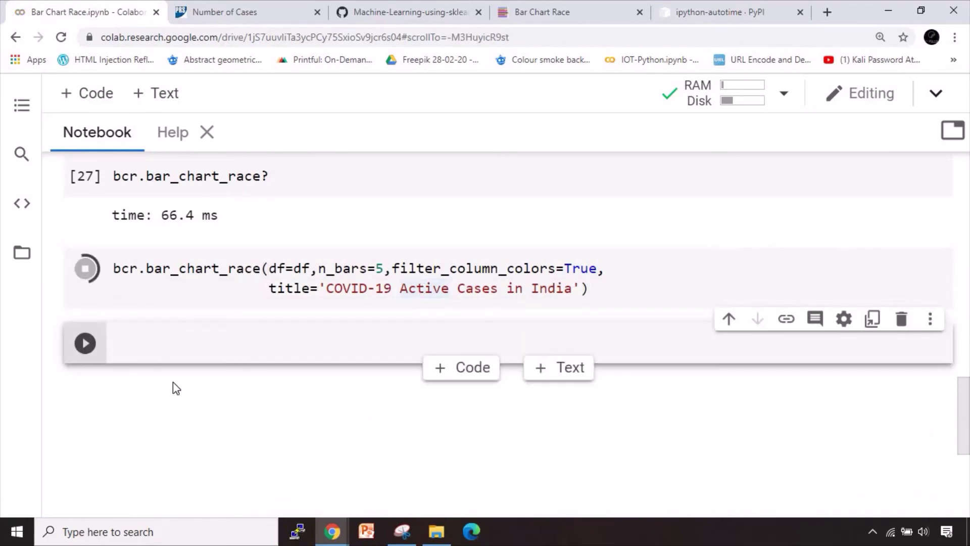
Open the Help docstring and highlight the df, filename and sort parameters in the signature
{"action": "left_click", "coordinate": [173, 135]}
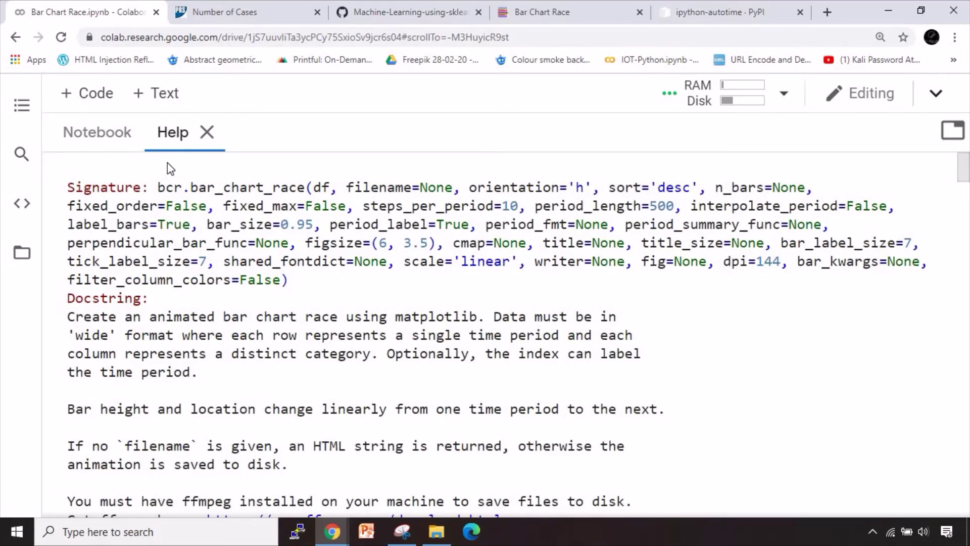
{"action": "mouse_move", "coordinate": [186, 190]}
{"action": "left_mouse_down"}
{"action": "mouse_move", "coordinate": [306, 188]}
{"action": "mouse_move", "coordinate": [775, 261]}
{"action": "mouse_move", "coordinate": [265, 280]}
{"action": "left_mouse_up"}
{"action": "left_click", "coordinate": [315, 191]}
{"action": "double_click", "coordinate": [332, 191]}
{"action": "left_click", "coordinate": [367, 196]}
{"action": "left_click_drag", "start_coordinate": [343, 189], "coordinate": [453, 187]}
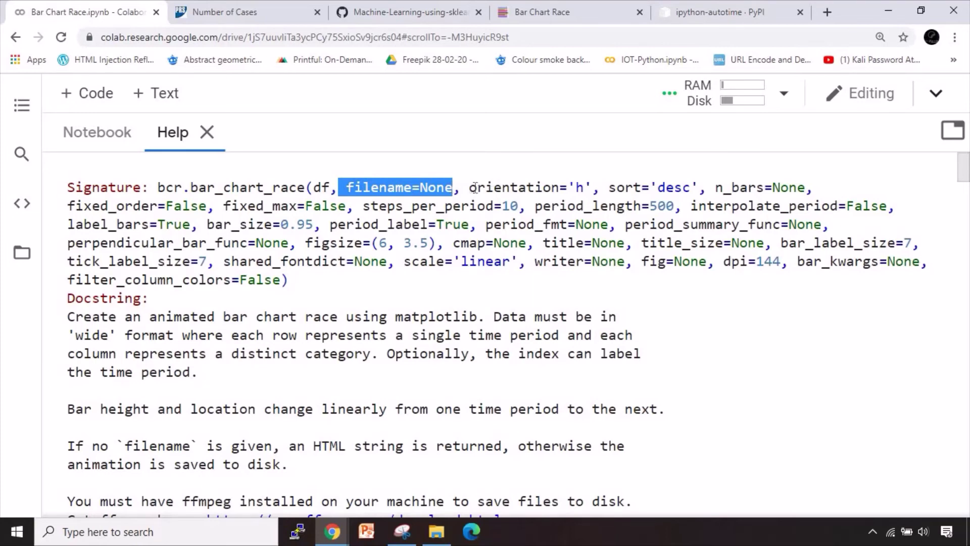
{"action": "left_click", "coordinate": [503, 185]}
{"action": "left_click_drag", "start_coordinate": [468, 186], "coordinate": [692, 183]}
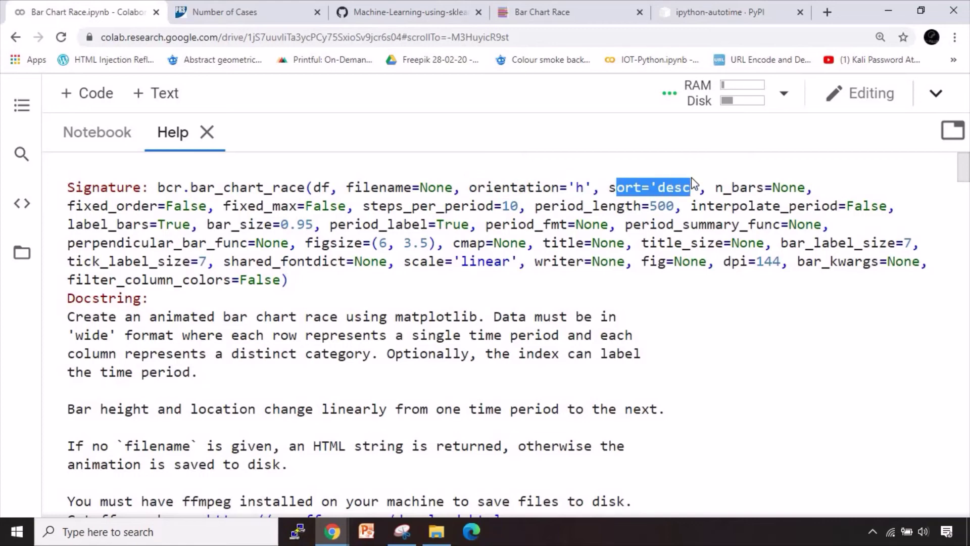
{"action": "left_click", "coordinate": [666, 188]}
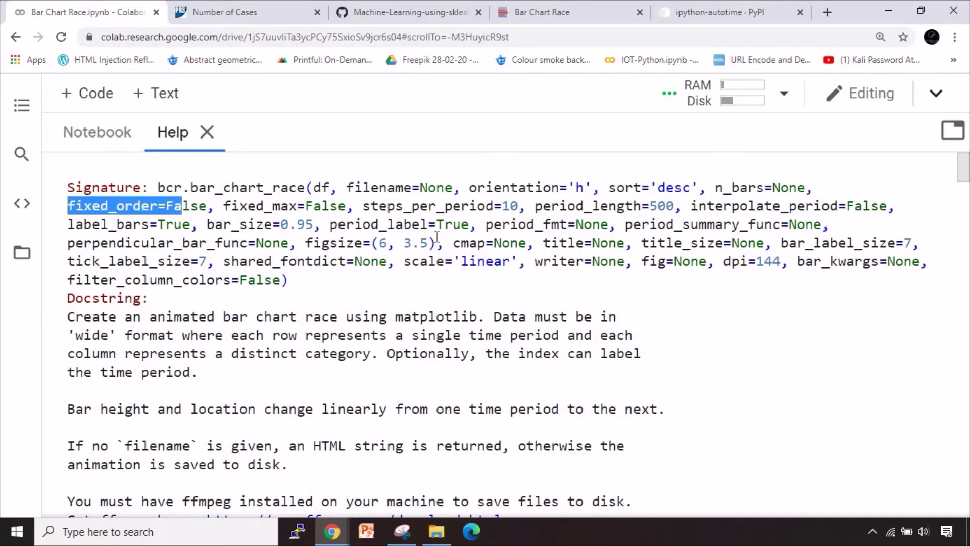
Highlight fixed_order, period_length, bar_size=0.95 and figsize=(6, 3.5) in the signature
{"action": "mouse_move", "coordinate": [437, 239]}
{"action": "left_mouse_down"}
{"action": "mouse_move", "coordinate": [514, 205]}
{"action": "mouse_move", "coordinate": [675, 206]}
{"action": "left_mouse_up"}
{"action": "left_click", "coordinate": [534, 206]}
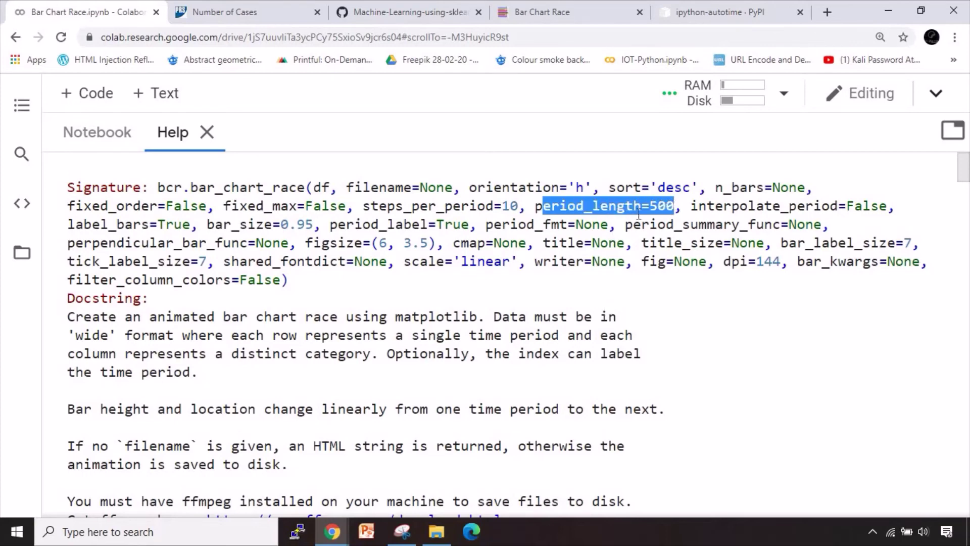
{"action": "left_click", "coordinate": [653, 205]}
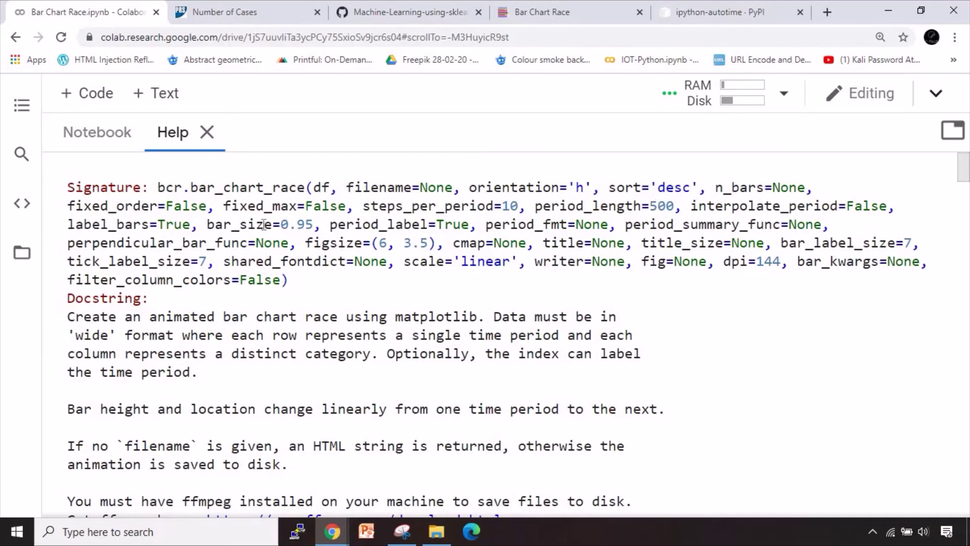
{"action": "left_click_drag", "start_coordinate": [240, 225], "coordinate": [317, 224]}
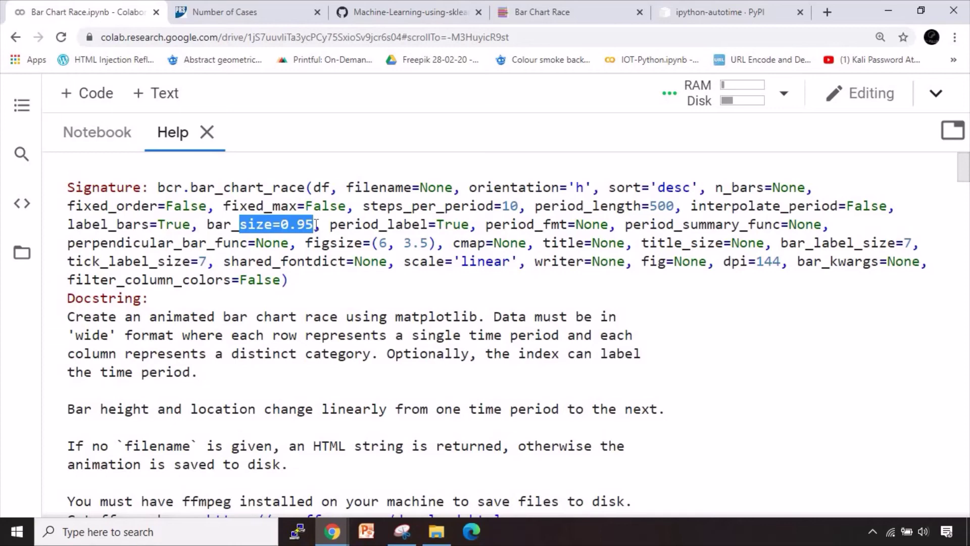
{"action": "left_click_drag", "start_coordinate": [321, 243], "coordinate": [436, 245]}
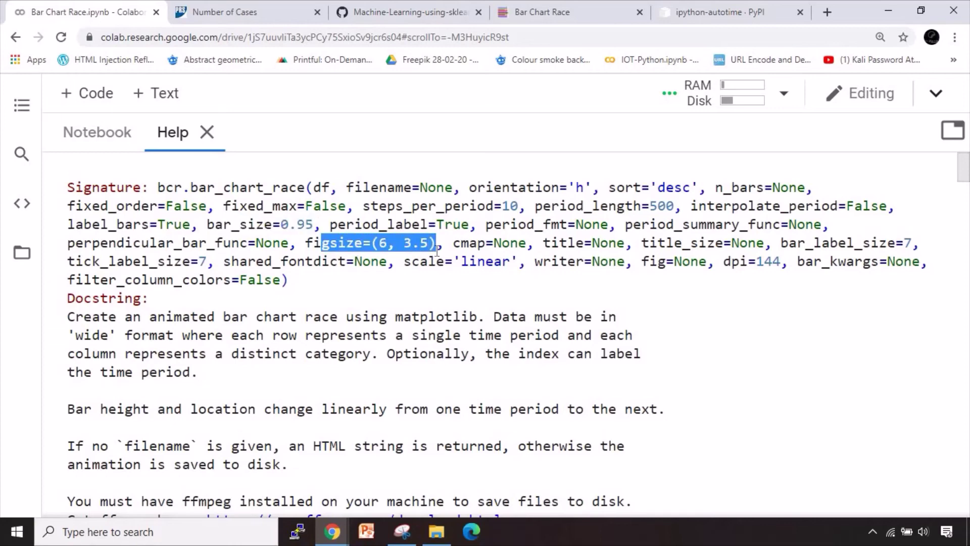
{"action": "left_click", "coordinate": [382, 244]}
{"action": "double_click", "coordinate": [383, 244]}
{"action": "double_click", "coordinate": [428, 244]}
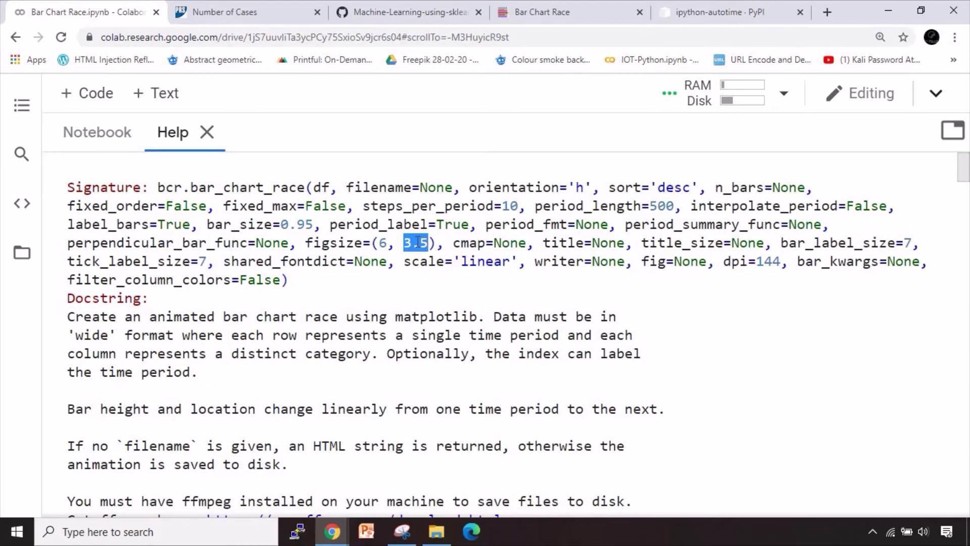
{"action": "scroll", "coordinate": [360, 232], "scroll_direction": "down", "scroll_amount": 1}
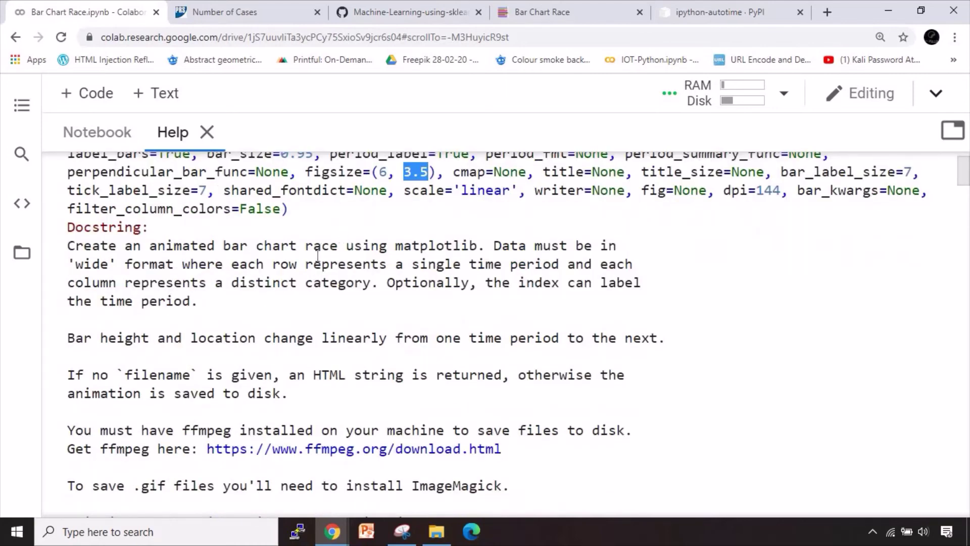
{"action": "scroll", "coordinate": [318, 262], "scroll_direction": "down", "scroll_amount": 1}
{"action": "scroll", "coordinate": [325, 269], "scroll_direction": "down", "scroll_amount": 1}
{"action": "scroll", "coordinate": [326, 274], "scroll_direction": "down", "scroll_amount": 4}
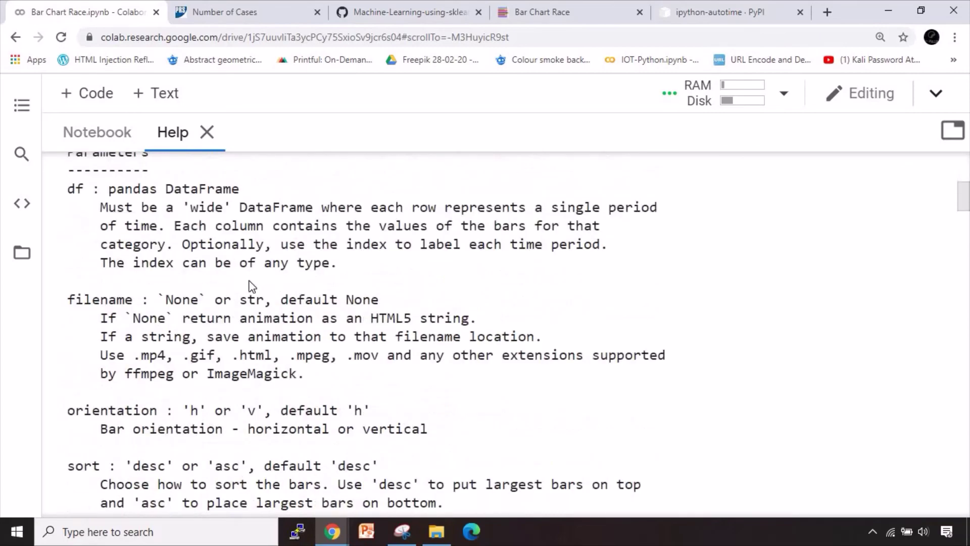
{"action": "scroll", "coordinate": [107, 204], "scroll_direction": "up", "scroll_amount": 1}
{"action": "scroll", "coordinate": [144, 244], "scroll_direction": "down", "scroll_amount": 1}
{"action": "scroll", "coordinate": [274, 273], "scroll_direction": "down", "scroll_amount": 1}
{"action": "scroll", "coordinate": [274, 282], "scroll_direction": "down", "scroll_amount": 3}
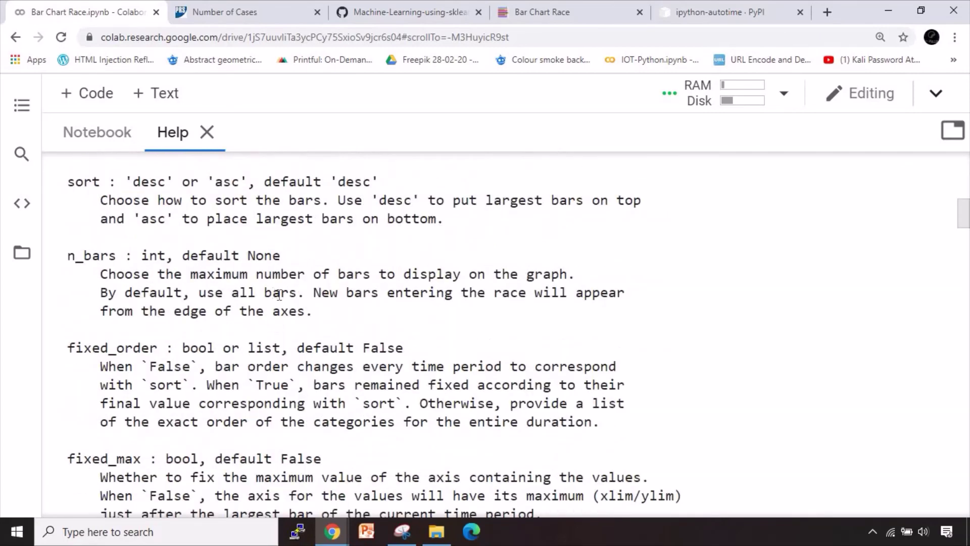
{"action": "scroll", "coordinate": [279, 296], "scroll_direction": "down", "scroll_amount": 4}
{"action": "scroll", "coordinate": [288, 300], "scroll_direction": "down", "scroll_amount": 1}
{"action": "scroll", "coordinate": [295, 302], "scroll_direction": "down", "scroll_amount": 2}
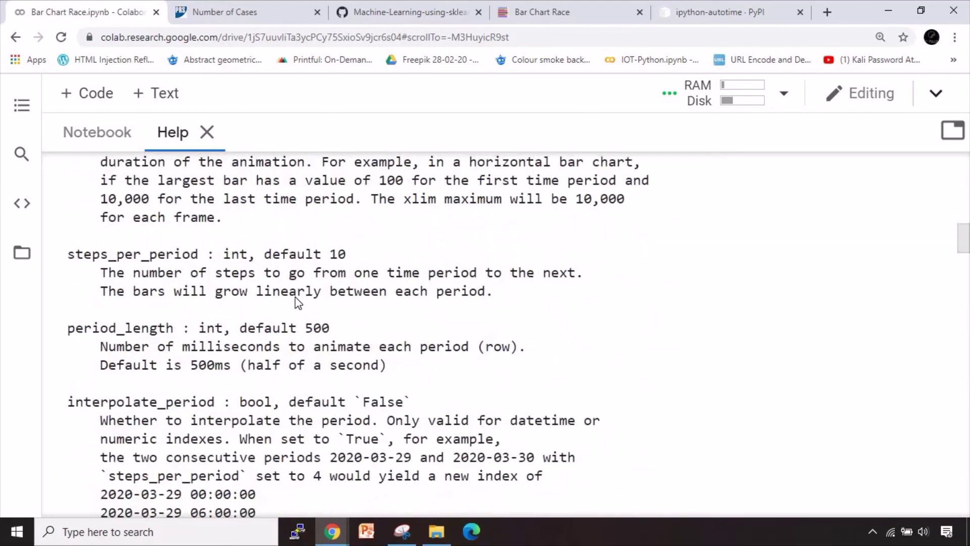
{"action": "scroll", "coordinate": [294, 297], "scroll_direction": "down", "scroll_amount": 1}
{"action": "scroll", "coordinate": [295, 296], "scroll_direction": "down", "scroll_amount": 3}
{"action": "scroll", "coordinate": [299, 294], "scroll_direction": "down", "scroll_amount": 2}
{"action": "scroll", "coordinate": [303, 280], "scroll_direction": "down", "scroll_amount": 3}
{"action": "scroll", "coordinate": [305, 285], "scroll_direction": "down", "scroll_amount": 5}
{"action": "scroll", "coordinate": [307, 285], "scroll_direction": "down", "scroll_amount": 2}
{"action": "scroll", "coordinate": [308, 285], "scroll_direction": "down", "scroll_amount": 4}
{"action": "scroll", "coordinate": [312, 286], "scroll_direction": "down", "scroll_amount": 4}
{"action": "scroll", "coordinate": [312, 286], "scroll_direction": "down", "scroll_amount": 3}
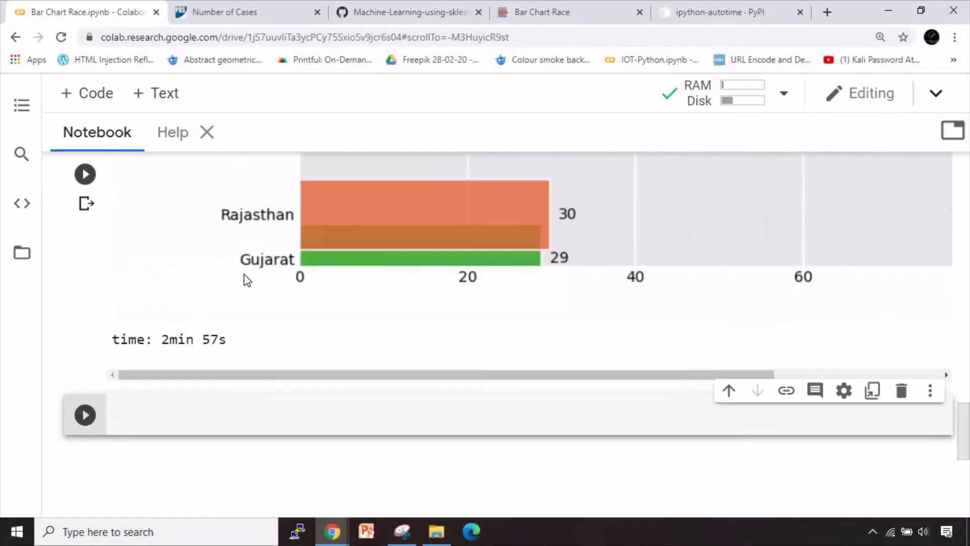
Zoom out and scrub the animation to 2020-11-07, where Maharashtra leads with 103,007
{"action": "left_click_drag", "start_coordinate": [155, 341], "coordinate": [230, 342]}
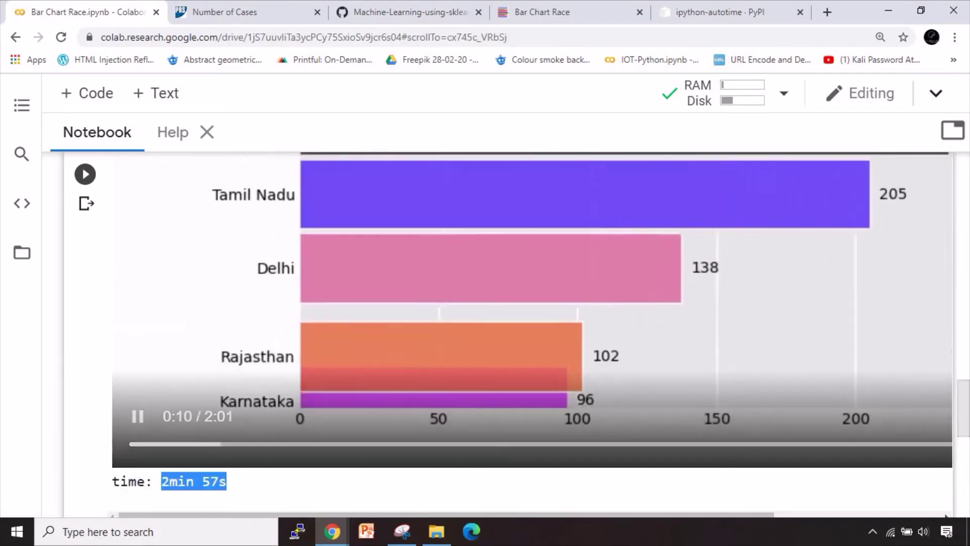
{"action": "key", "text": "ctrl+minus"}
{"action": "key", "text": "ctrl+minus"}
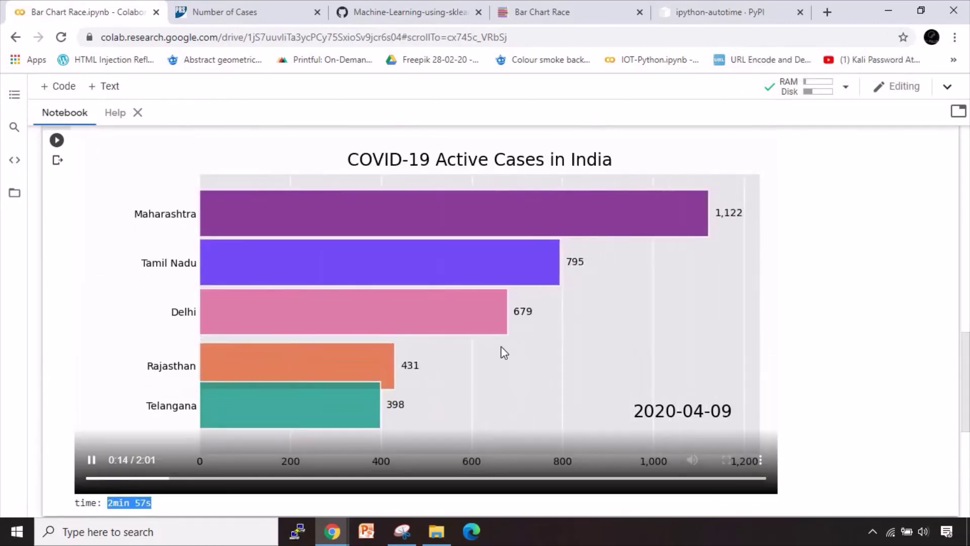
{"action": "left_click", "coordinate": [802, 337]}
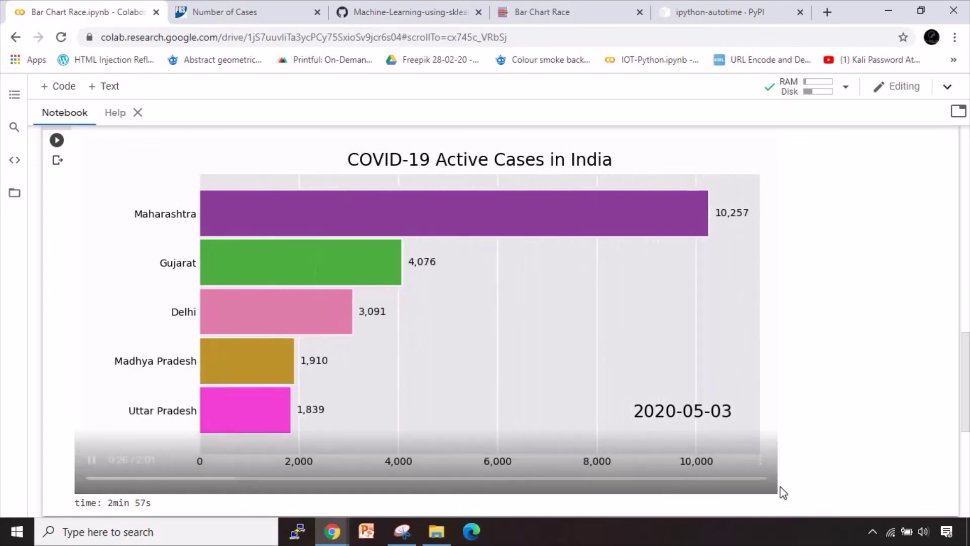
{"action": "left_click_drag", "start_coordinate": [728, 479], "coordinate": [746, 478]}
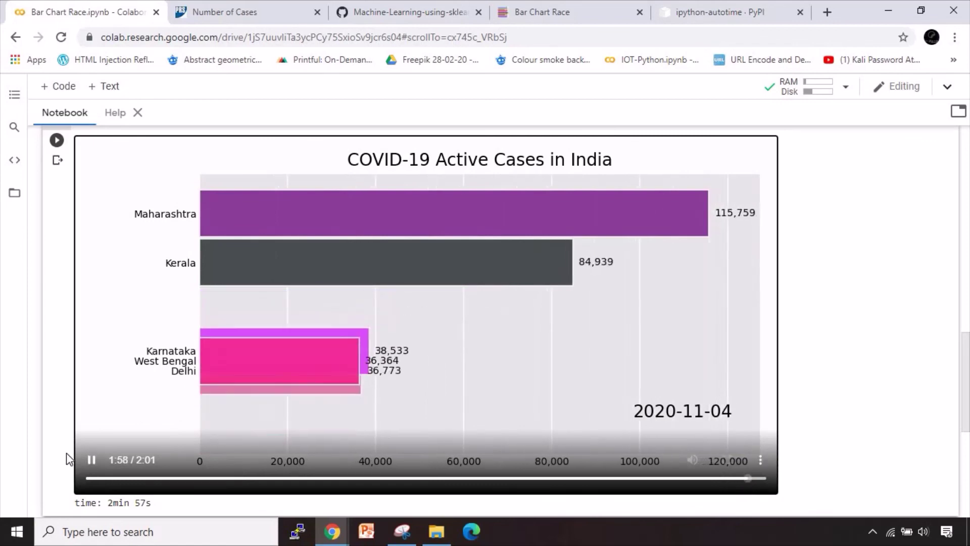
{"action": "left_click", "coordinate": [94, 462]}
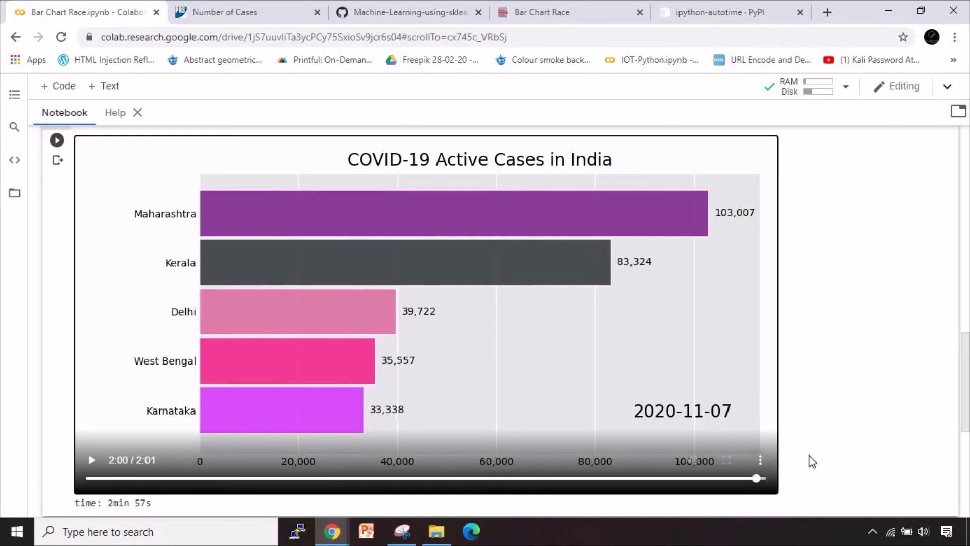
{"action": "scroll", "coordinate": [838, 331], "scroll_direction": "up", "scroll_amount": 1}
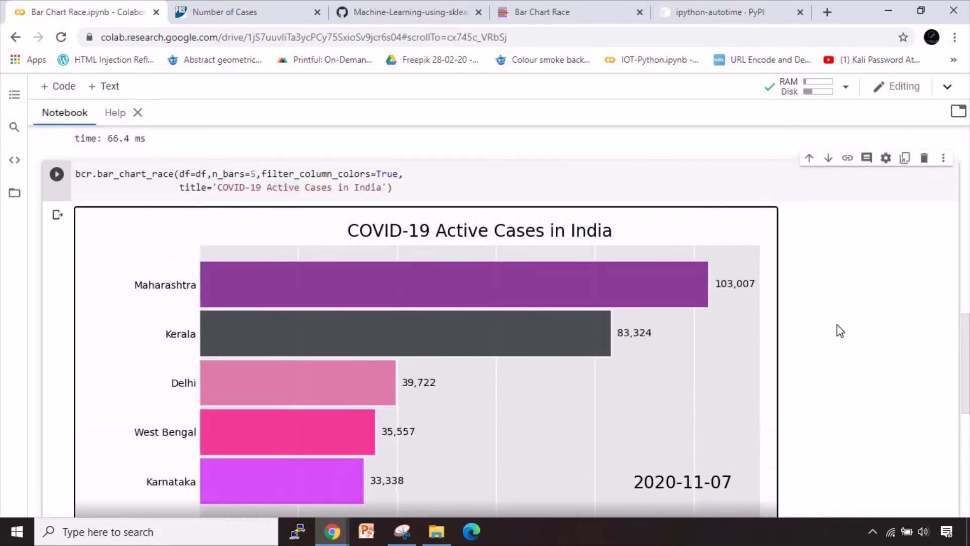
{"action": "scroll", "coordinate": [844, 335], "scroll_direction": "down", "scroll_amount": 1}
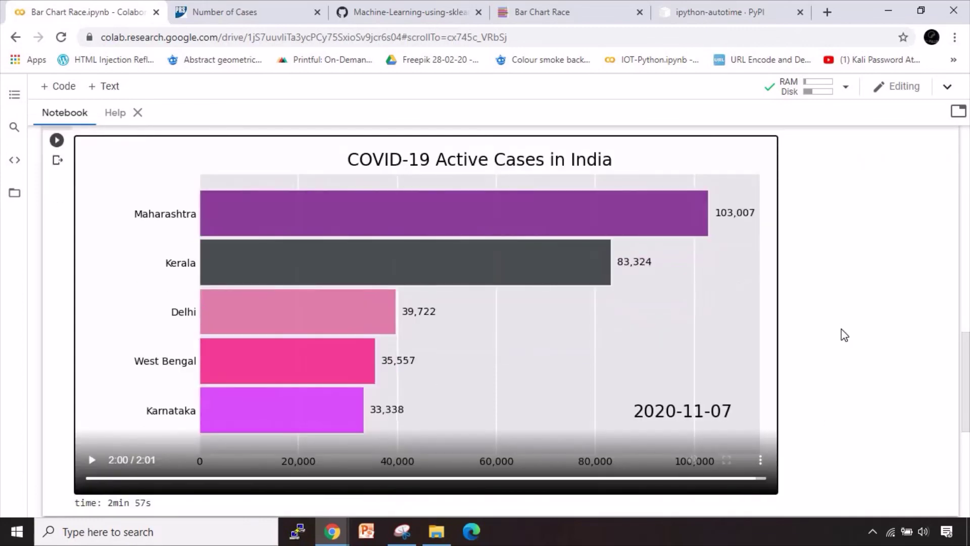